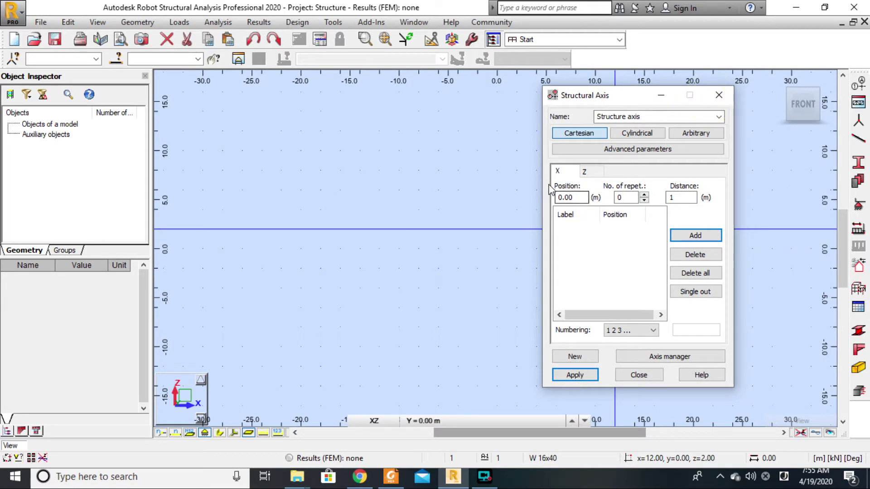
# Check the compound beam drawing in the Foxit PDF and add an X axis at position 0 m in Robot
pyautogui.doubleClick(575, 197)
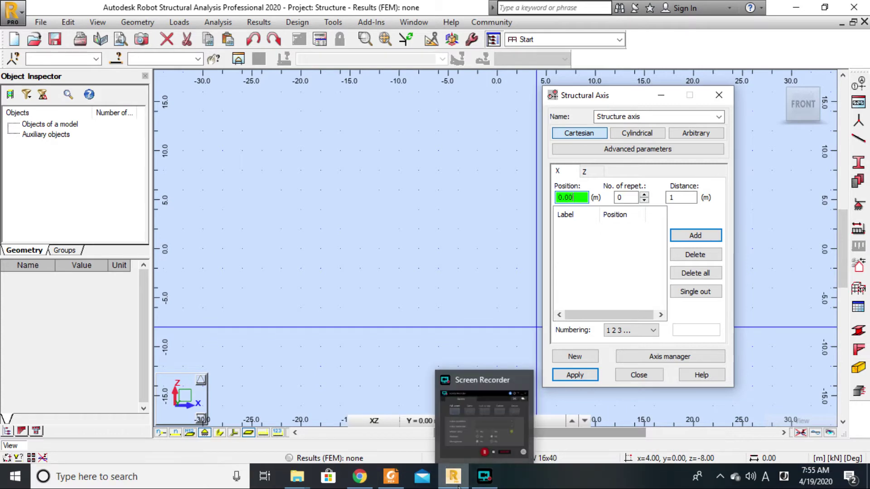
pyautogui.click(394, 481)
pyautogui.moveTo(503, 327)
pyautogui.mouseDown()
pyautogui.moveTo(502, 351)
pyautogui.moveTo(508, 323)
pyautogui.mouseUp()
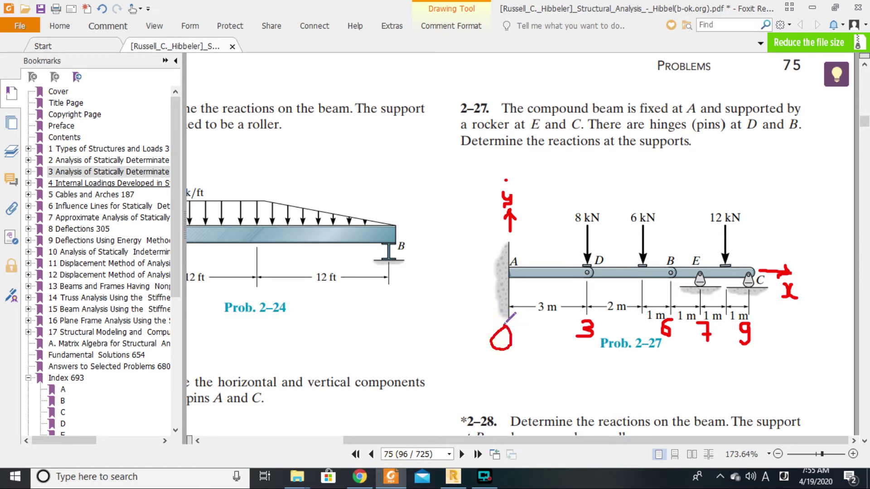
pyautogui.click(465, 478)
pyautogui.click(695, 238)
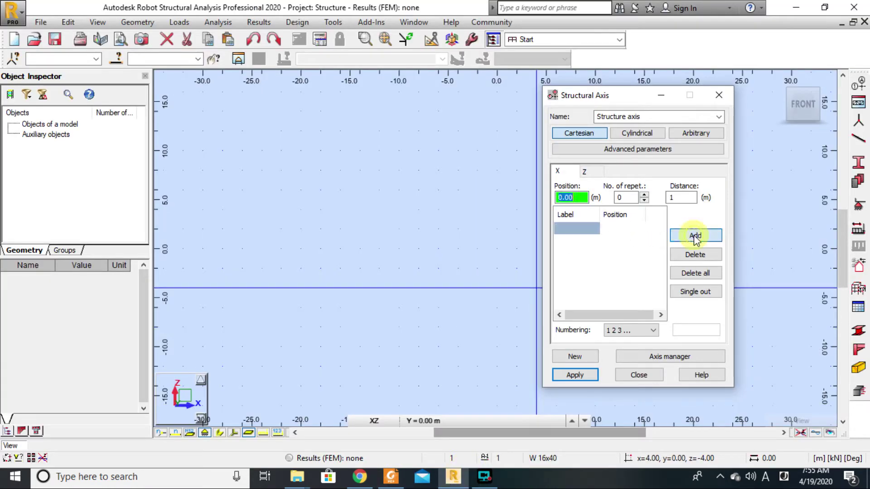
# Add X axes at positions 3, 6 and 7 m to the structural axis grid
pyautogui.click(574, 197)
pyautogui.moveTo(575, 196); pyautogui.dragTo(549, 196)
pyautogui.write('3')
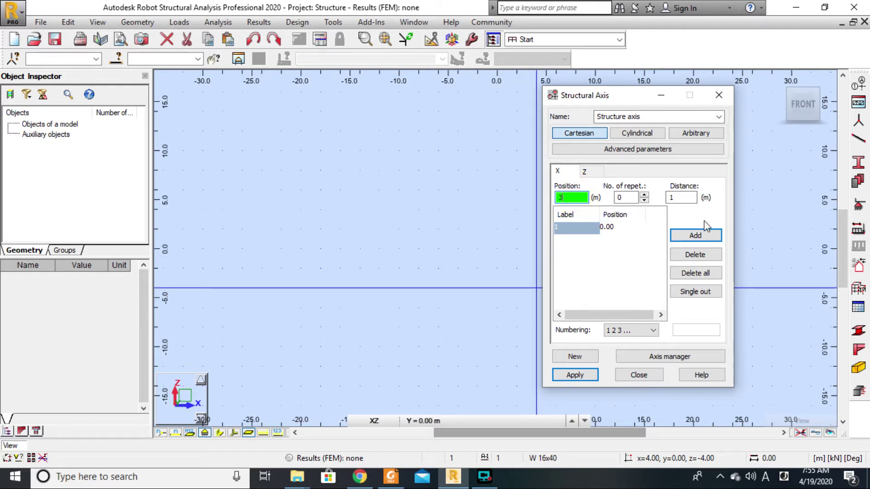
pyautogui.click(697, 236)
pyautogui.moveTo(574, 197); pyautogui.dragTo(560, 197)
pyautogui.write('6')
pyautogui.click(695, 236)
pyautogui.write('7')
pyautogui.click(693, 236)
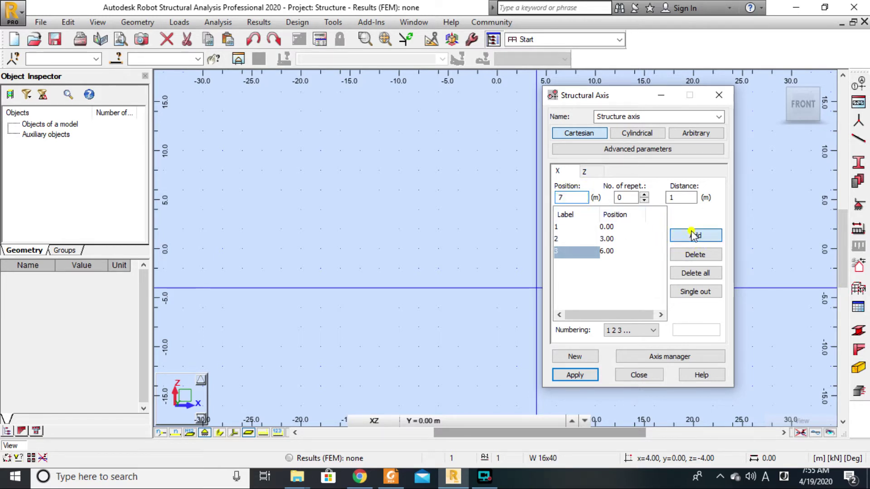
# Add the last X axis at position 9 m
pyautogui.doubleClick(562, 197)
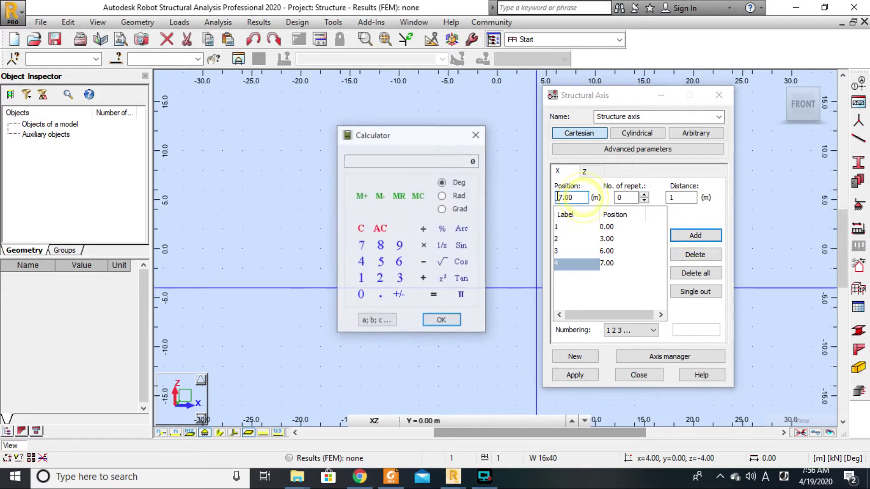
pyautogui.click(475, 135)
pyautogui.click(564, 197)
pyautogui.write('9')
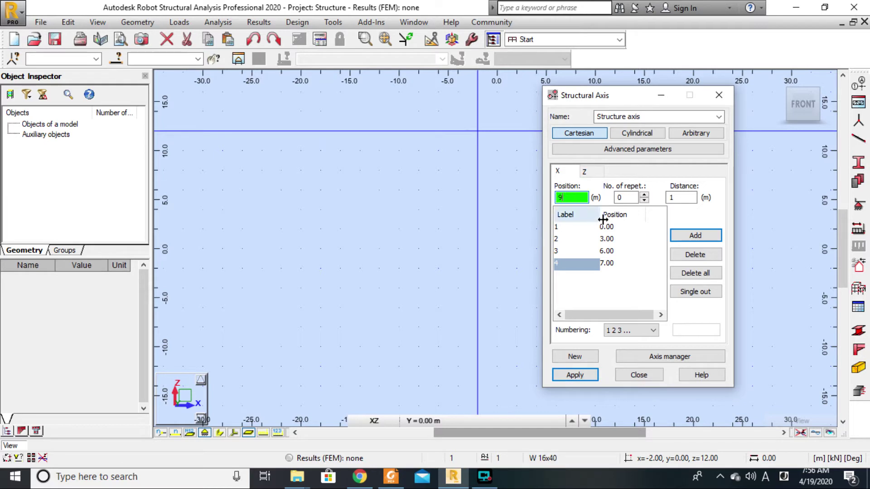
pyautogui.click(695, 235)
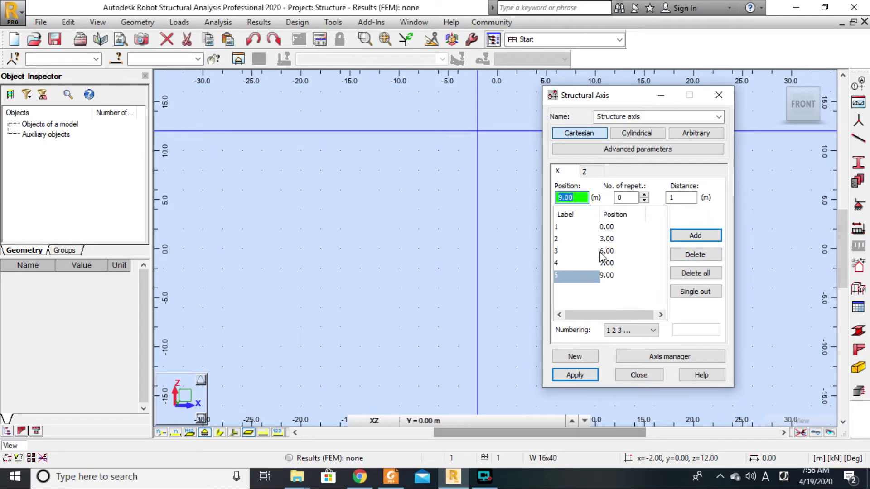
# Add a Z axis at position 0 m to the structural axis grid
pyautogui.click(589, 173)
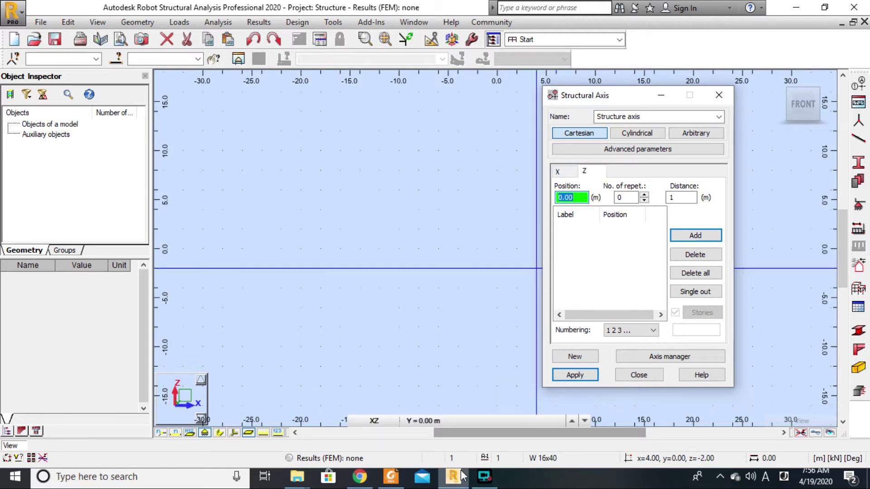
pyautogui.click(691, 236)
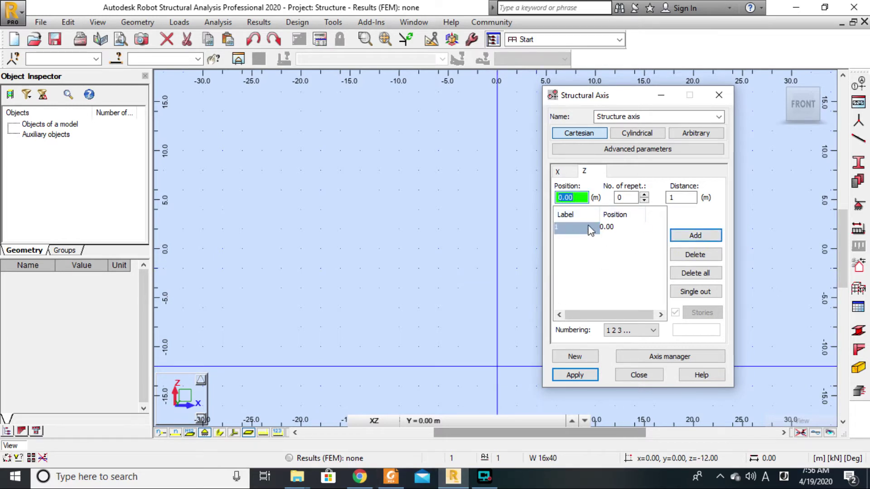
# Switch to the PDF in Foxit and handwrite y=0 beside the x-axis arrow of the Prob. 2–27 beam
pyautogui.click(391, 476)
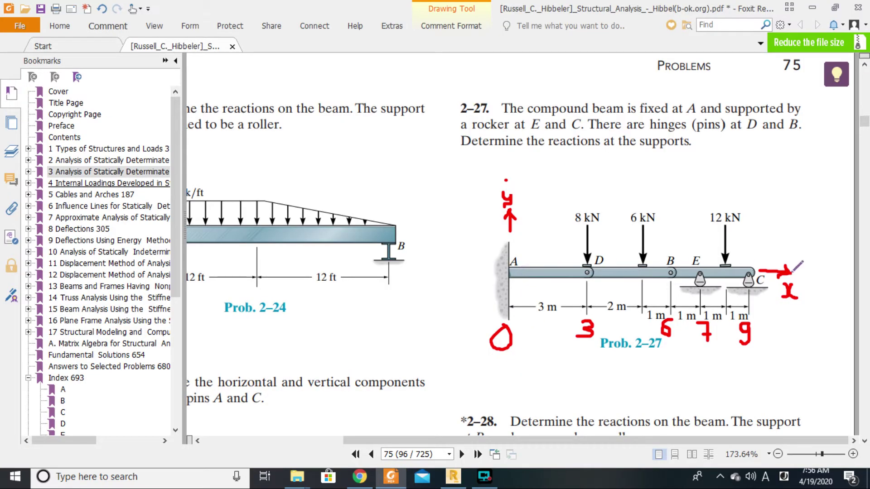
pyautogui.moveTo(805, 264)
pyautogui.mouseDown()
pyautogui.moveTo(811, 286)
pyautogui.moveTo(813, 274)
pyautogui.moveTo(832, 269)
pyautogui.moveTo(824, 266)
pyautogui.mouseUp()
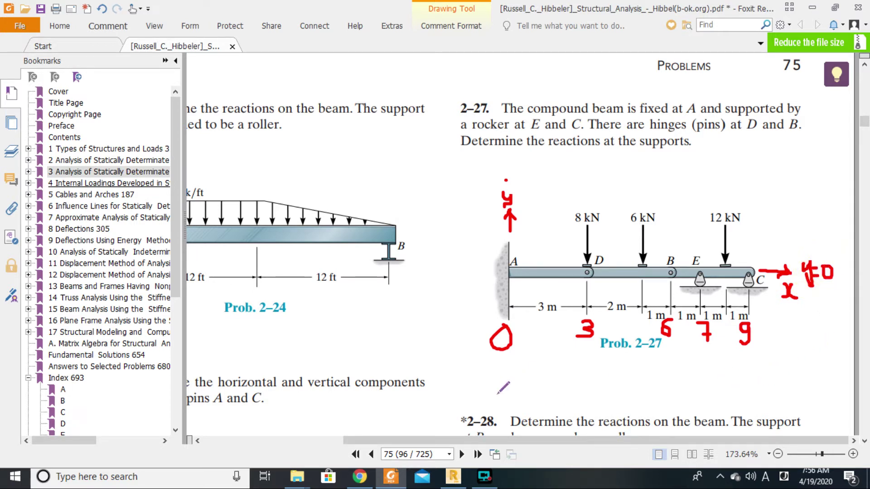
# Return to Robot, apply the defined structural axes and close their definition
pyautogui.click(453, 476)
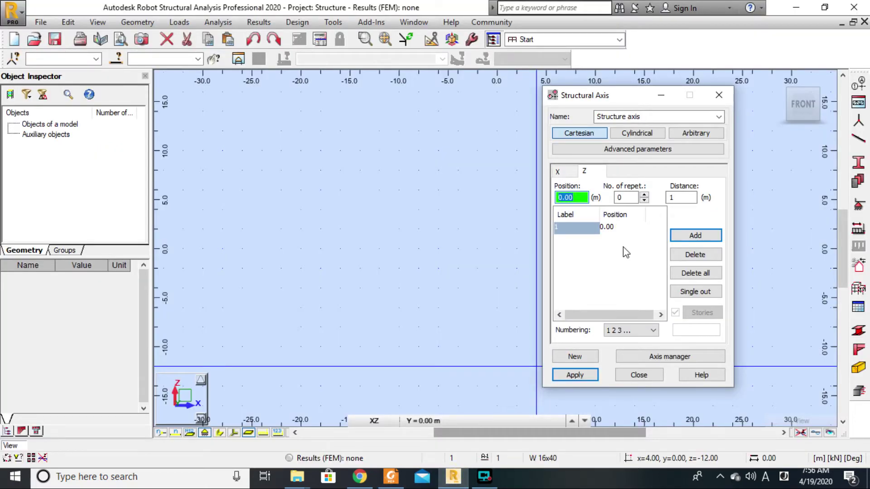
pyautogui.click(576, 375)
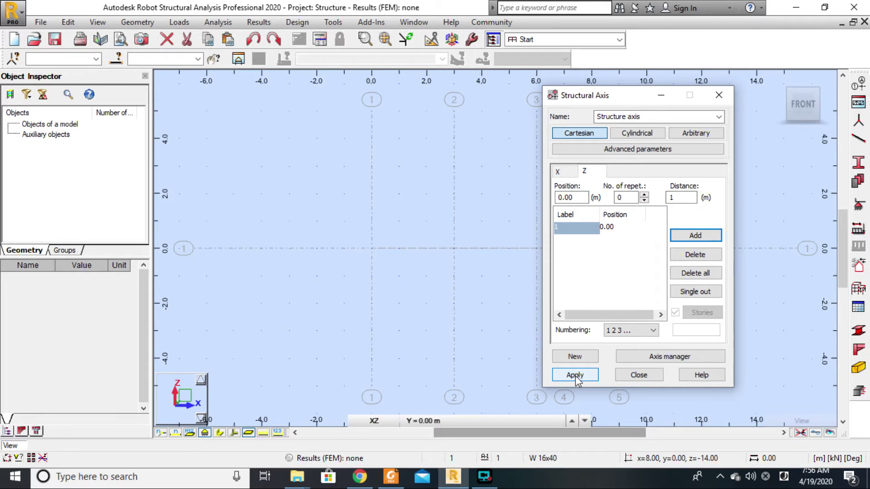
pyautogui.click(718, 95)
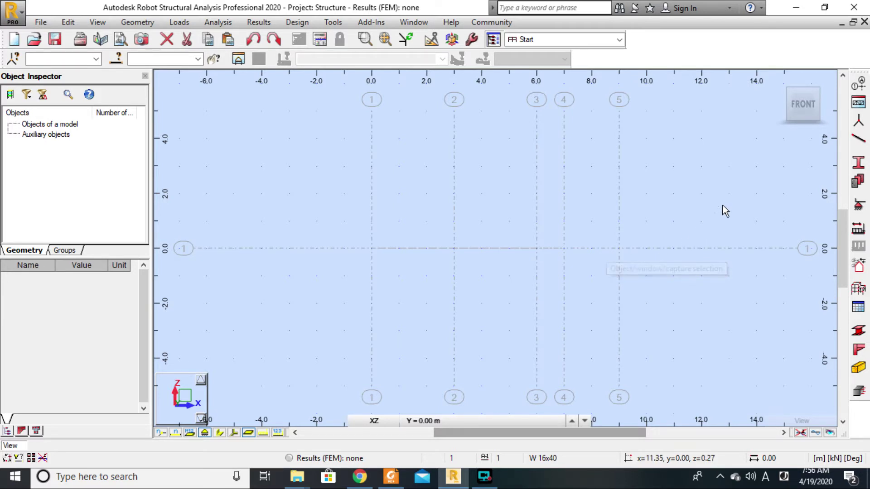
# Draw the first beam bar along the horizontal axis from (0, 0) to (3, 0)
pyautogui.click(859, 141)
pyautogui.click(702, 138)
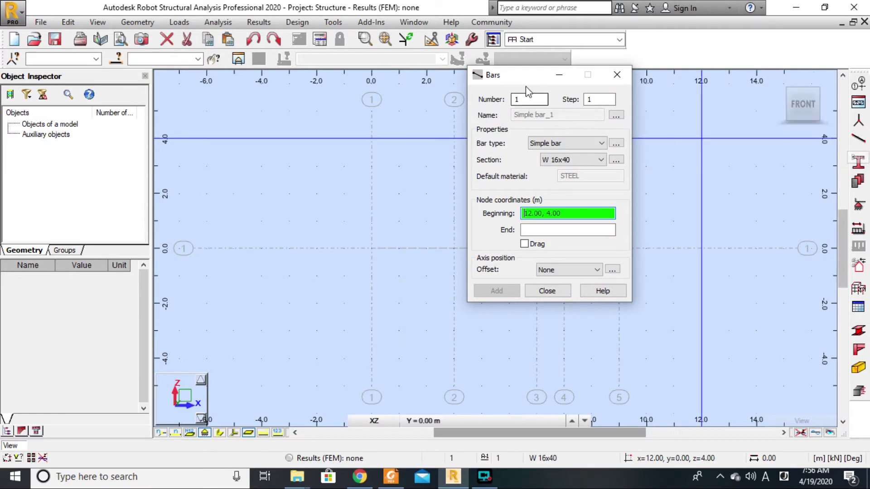
pyautogui.moveTo(523, 77); pyautogui.dragTo(738, 80)
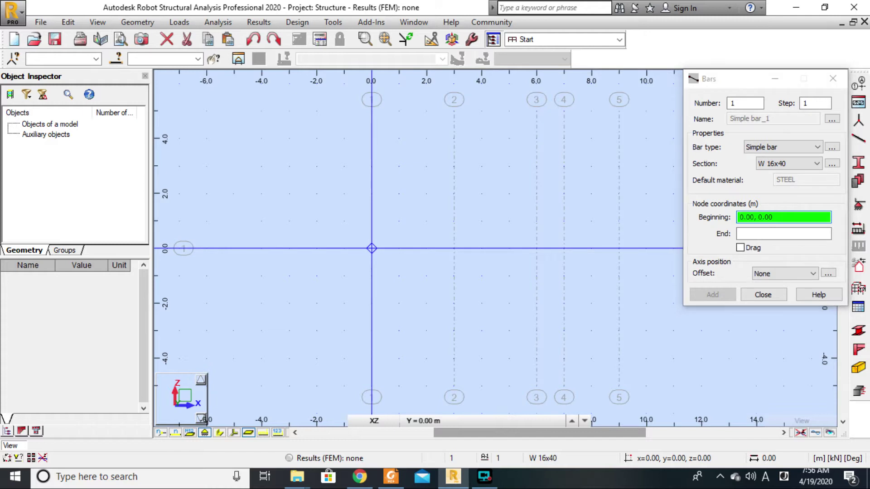
pyautogui.click(372, 248)
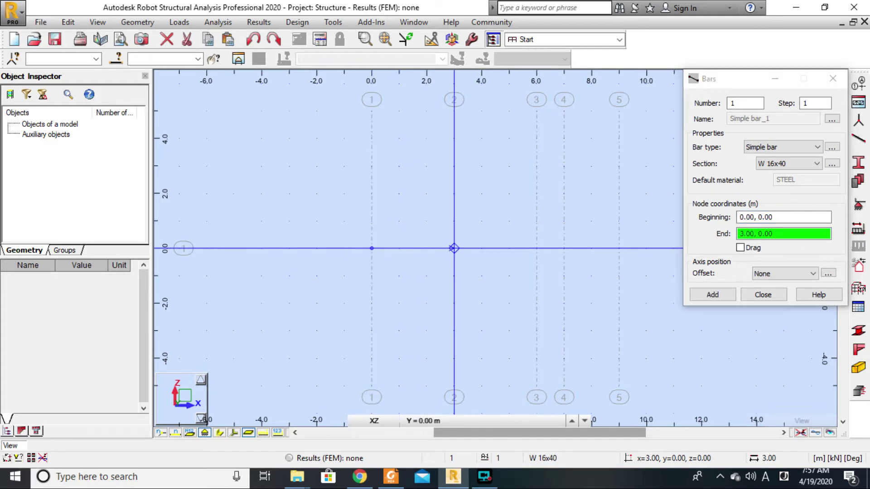
pyautogui.click(454, 248)
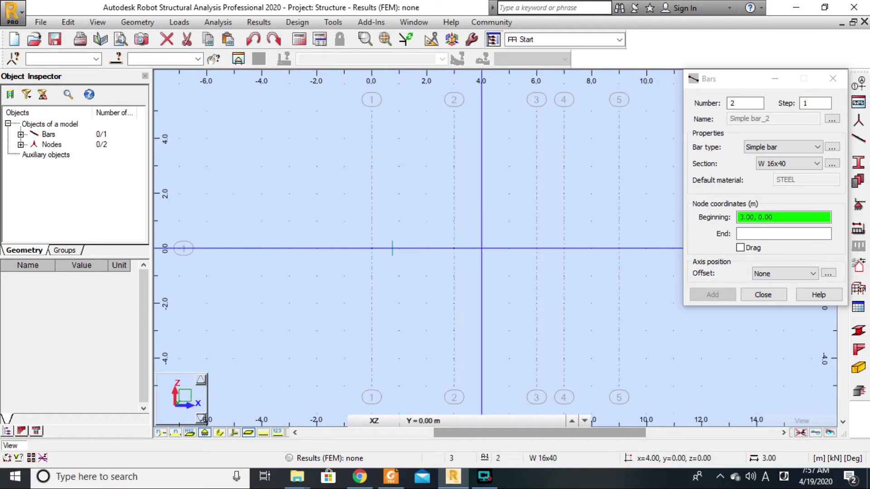
# Enable Drag and chain further bars from (3, 0) through x = 6 and 7 m to (9, 0), finishing bar creation
pyautogui.click(740, 248)
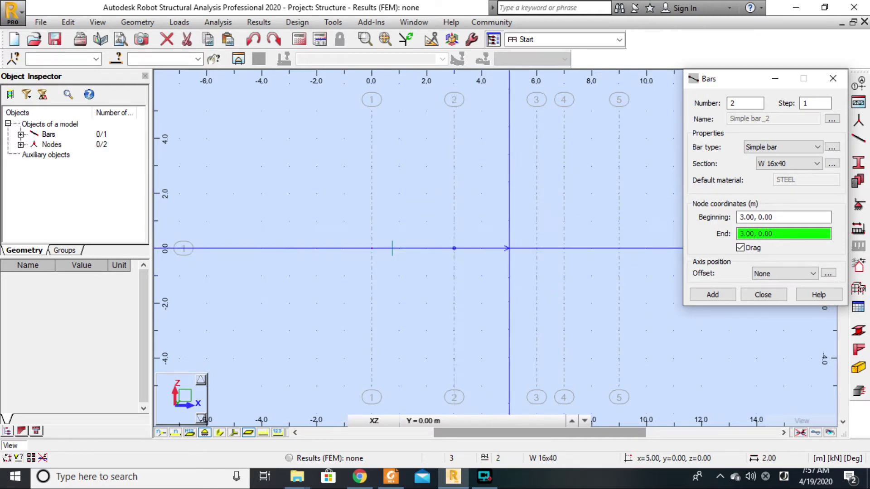
pyautogui.click(536, 248)
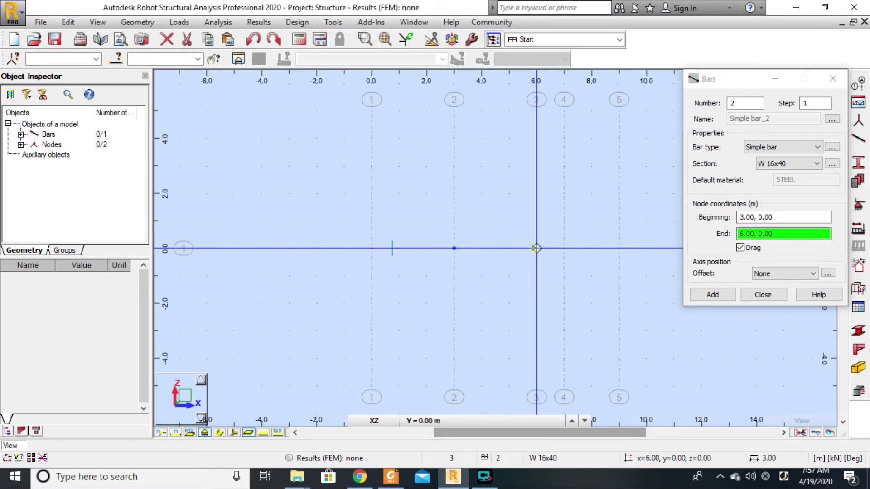
pyautogui.click(563, 248)
pyautogui.click(619, 248)
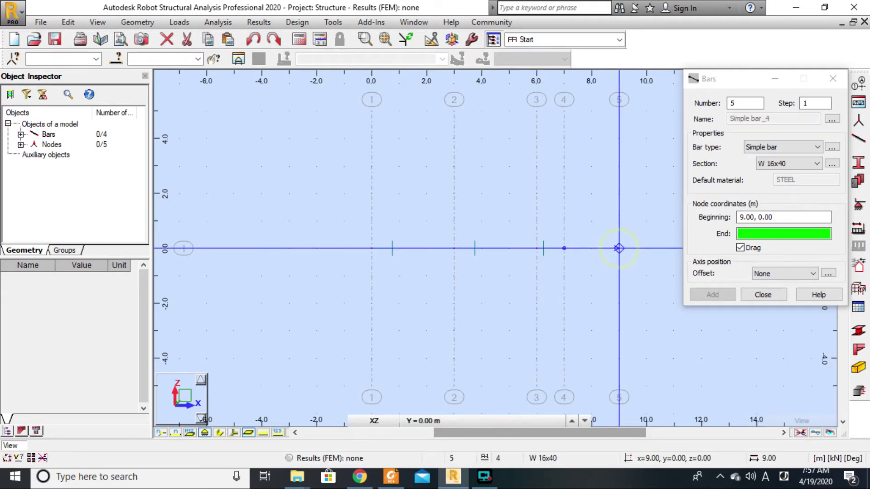
pyautogui.click(766, 295)
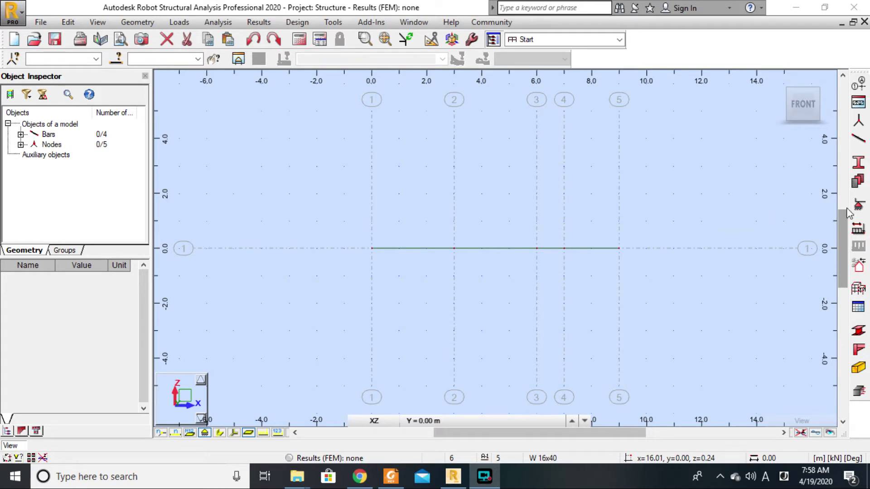
# Assign a Fixed support to the beam's start node at x = 0
pyautogui.click(858, 204)
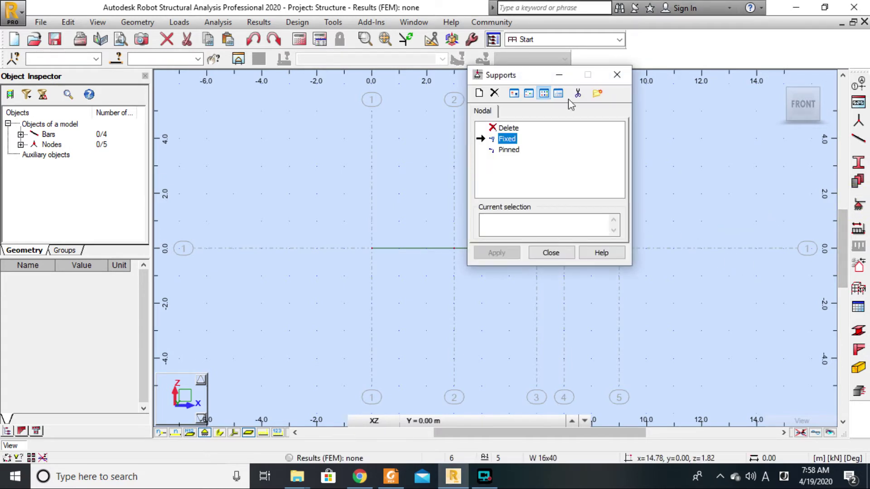
pyautogui.moveTo(526, 77); pyautogui.dragTo(757, 129)
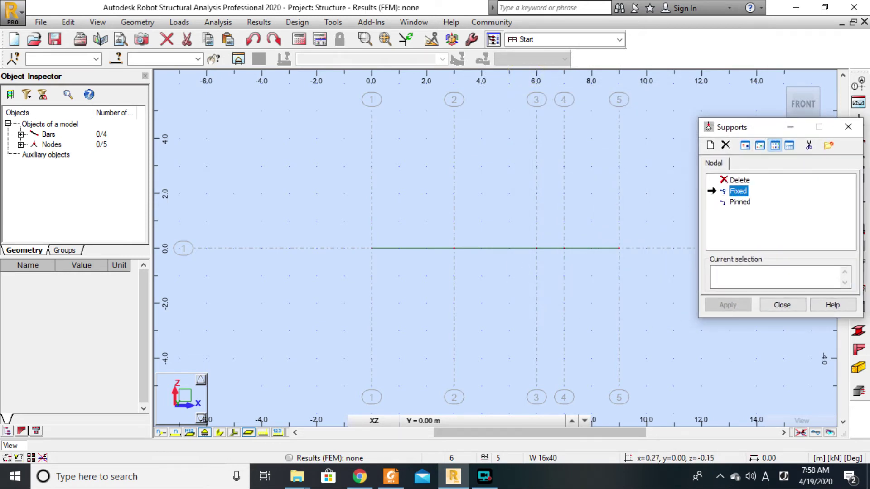
pyautogui.click(372, 248)
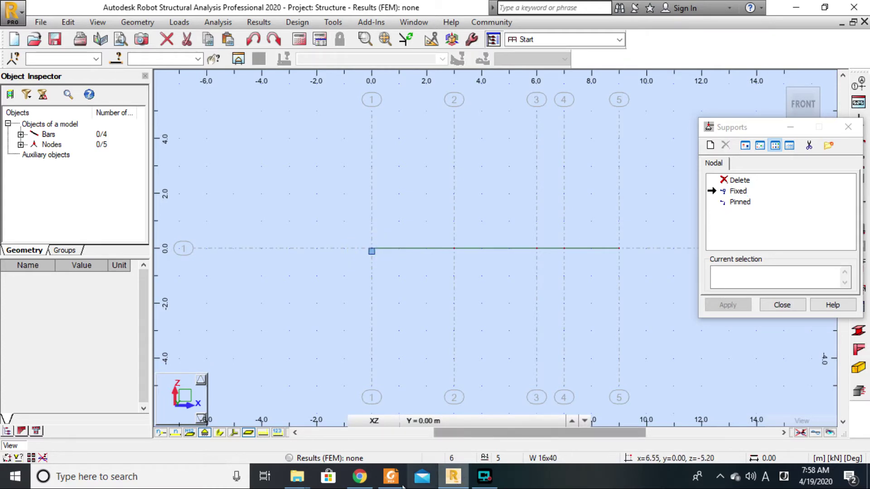
# Check the supports in the PDF drawing and define a rigid support labelled roller_Z in Robot with only UZ fixed
pyautogui.click(390, 476)
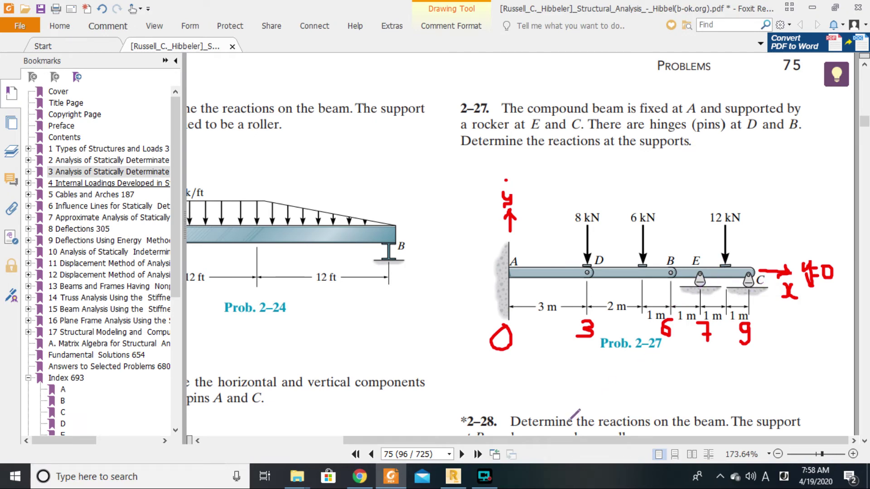
pyautogui.click(453, 476)
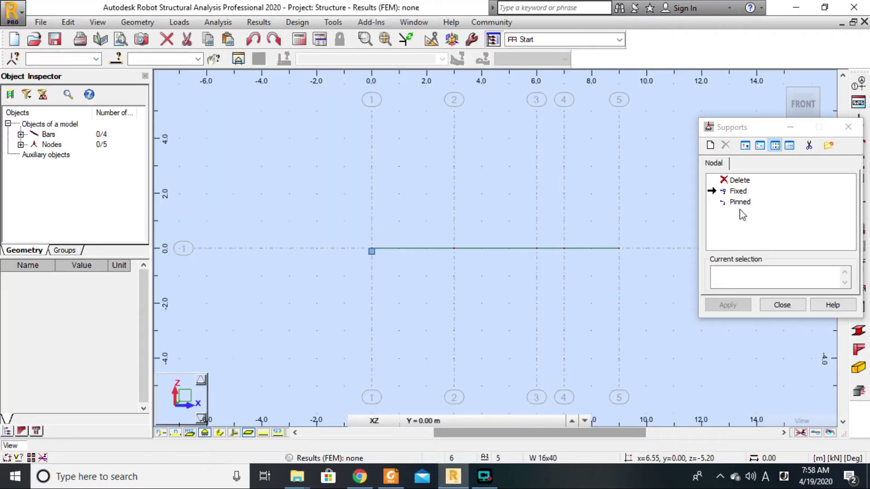
pyautogui.click(710, 145)
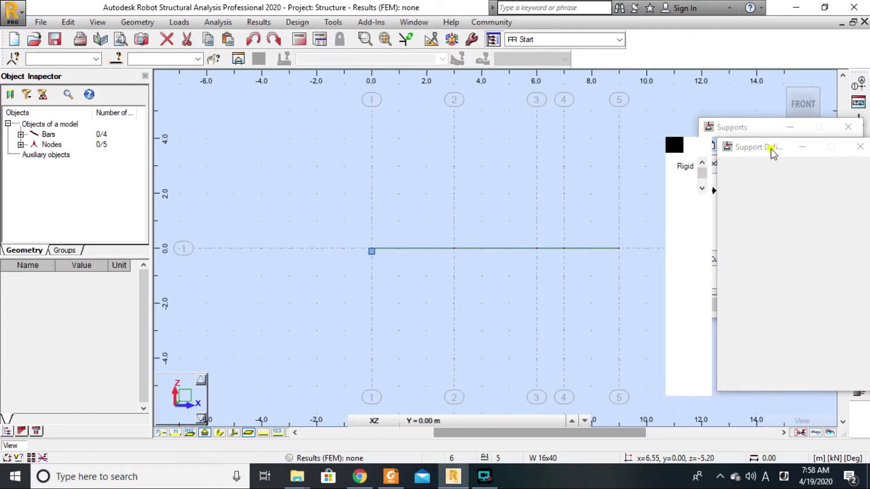
pyautogui.moveTo(769, 149); pyautogui.dragTo(721, 152)
pyautogui.doubleClick(763, 192)
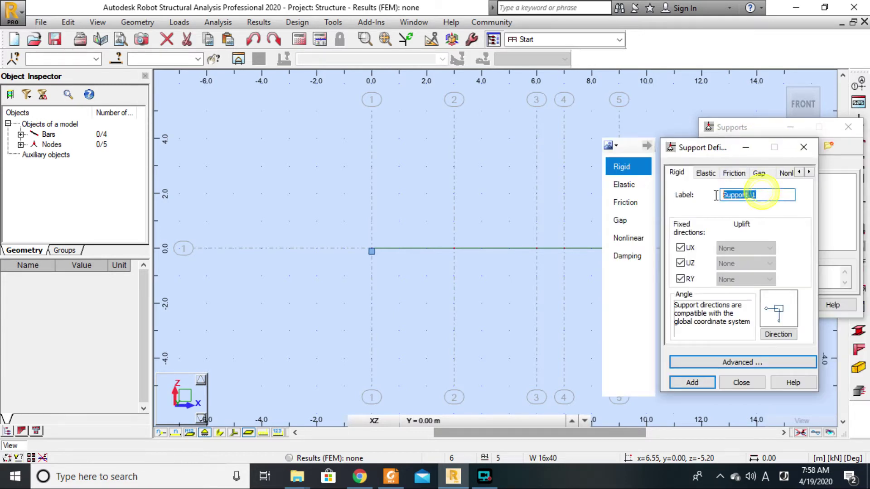
pyautogui.write('roller_Z')
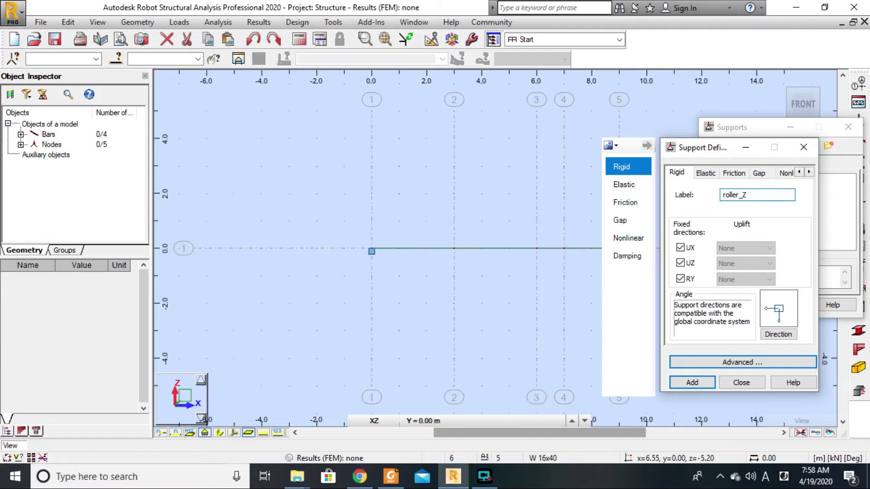
pyautogui.click(680, 249)
pyautogui.click(680, 278)
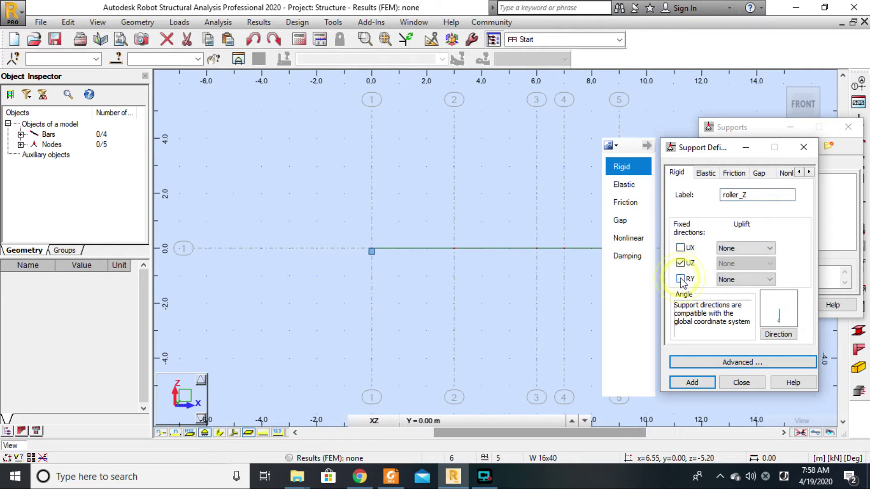
pyautogui.click(700, 385)
pyautogui.click(747, 382)
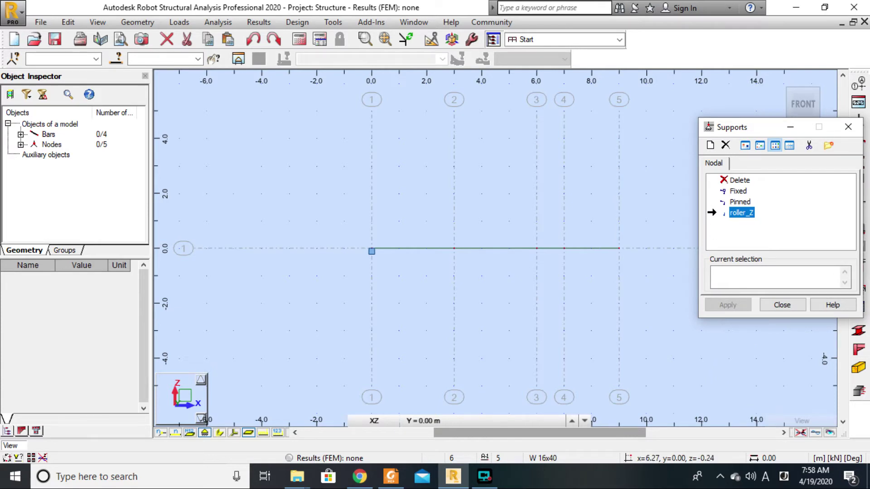
# Assign the roller_Z support to the beam nodes at x = 7 m and x = 9 m
pyautogui.click(564, 247)
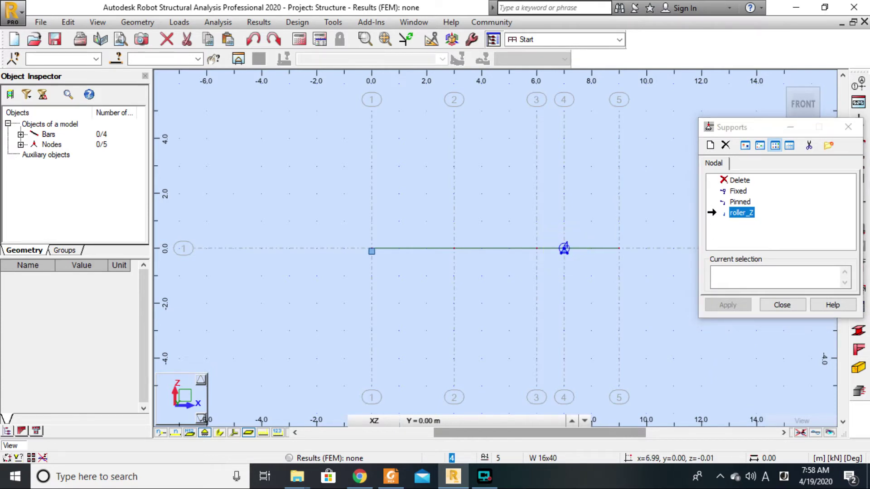
pyautogui.click(619, 248)
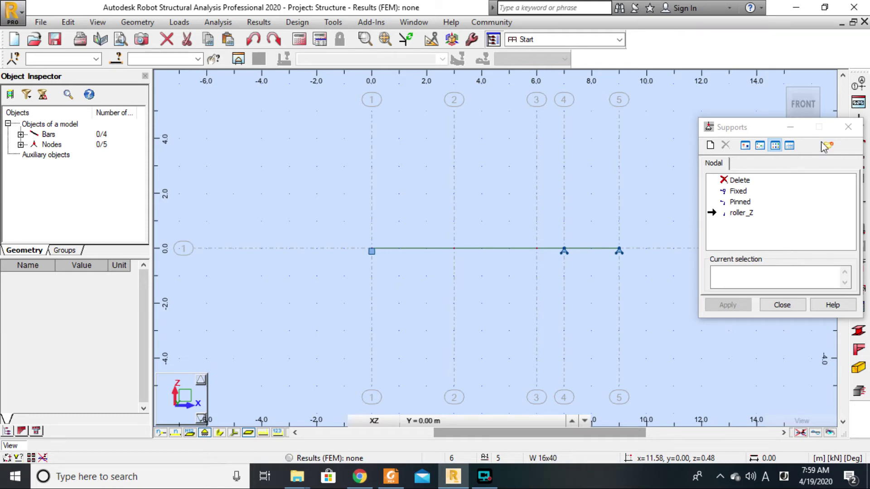
# Apply the end released rotate release to bar 1 at x = 3 m and to bars 2 and 3 at x = 6 m
pyautogui.click(846, 126)
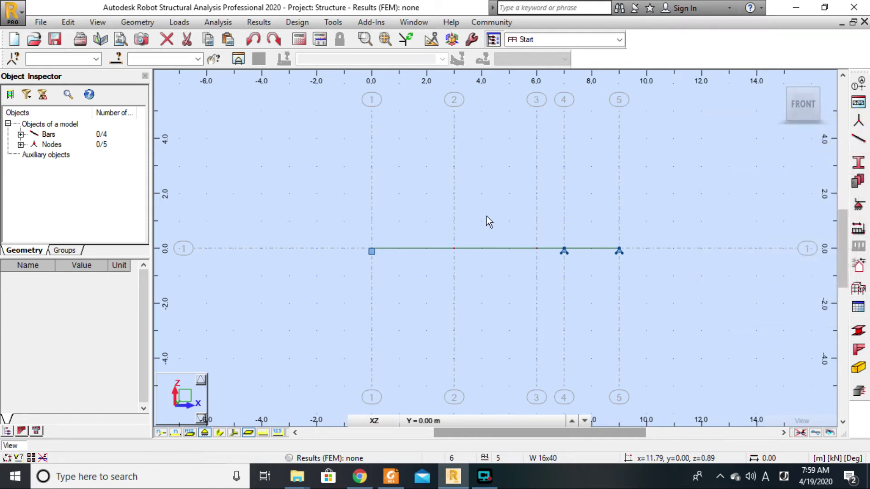
pyautogui.click(145, 23)
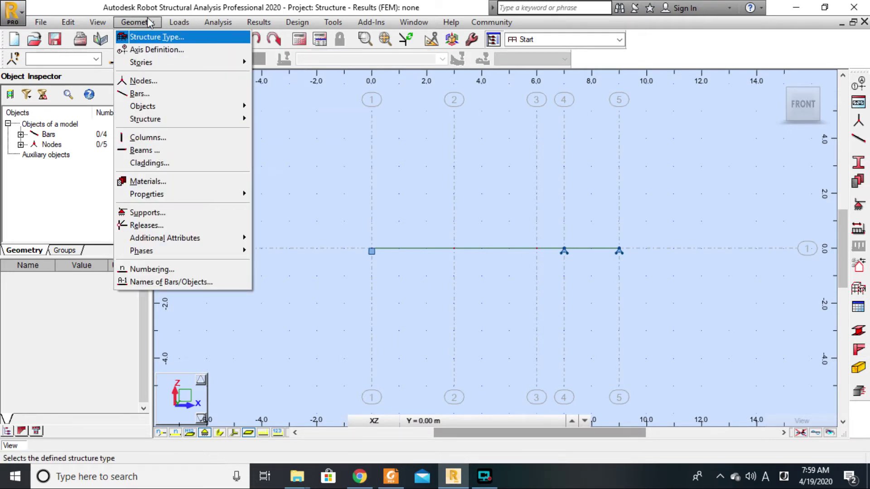
pyautogui.click(145, 226)
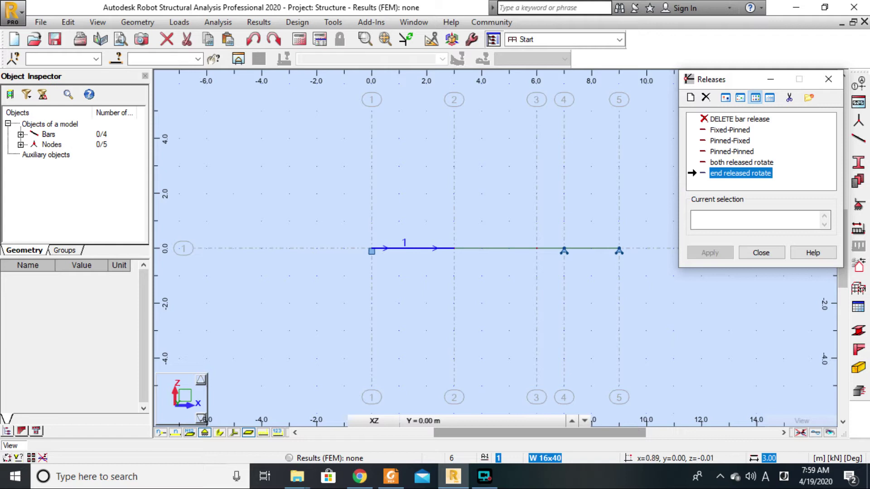
pyautogui.click(396, 248)
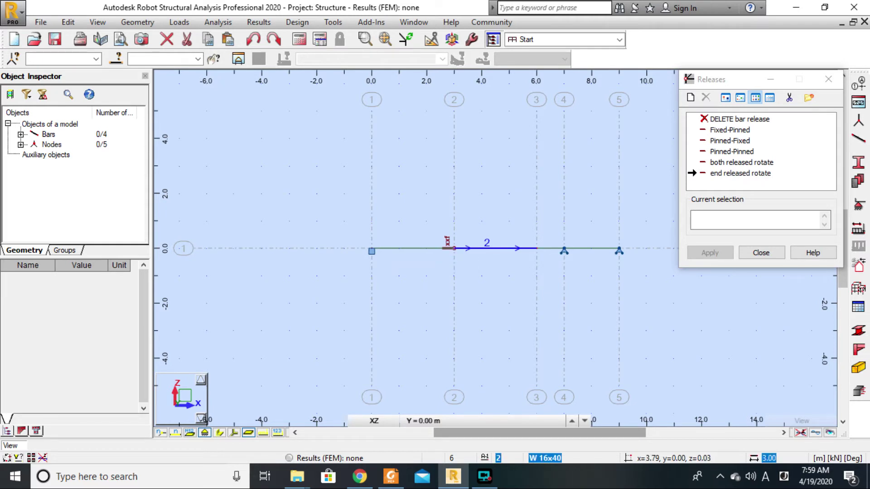
pyautogui.click(512, 248)
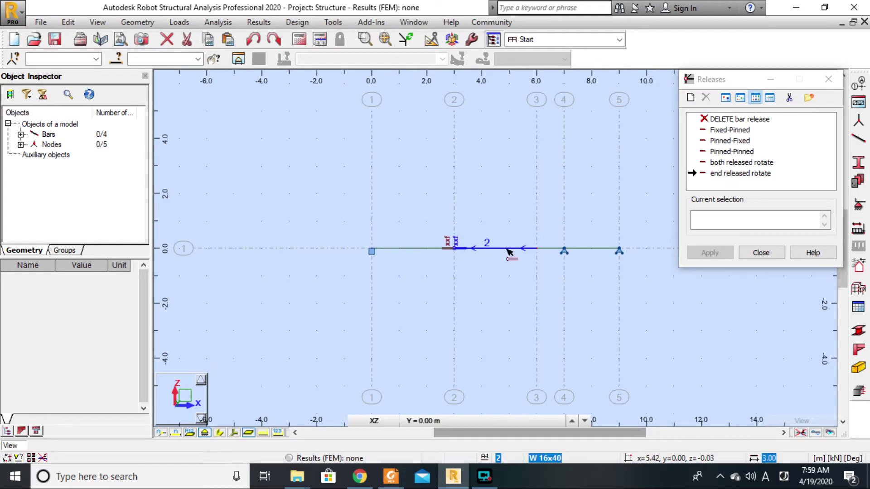
pyautogui.click(485, 248)
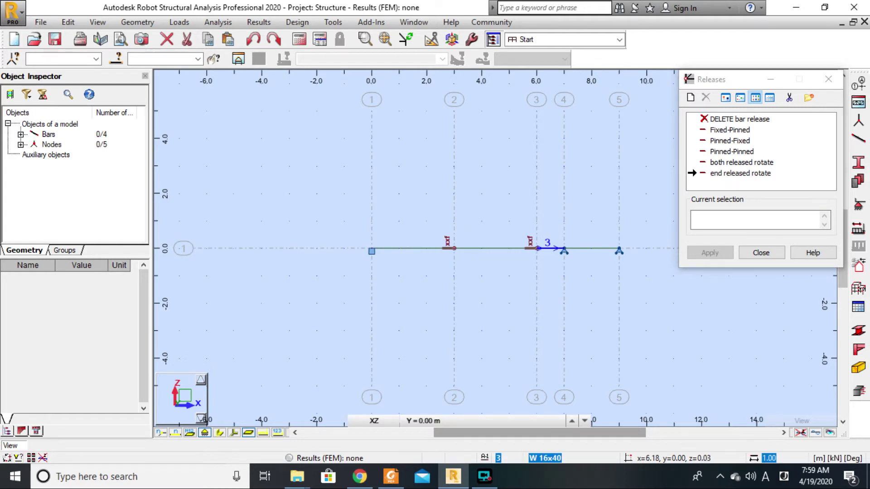
pyautogui.click(554, 248)
# Switch to the PDF, circle hinges B and D on the beam drawing, undo the marks and return to Robot
pyautogui.click(452, 476)
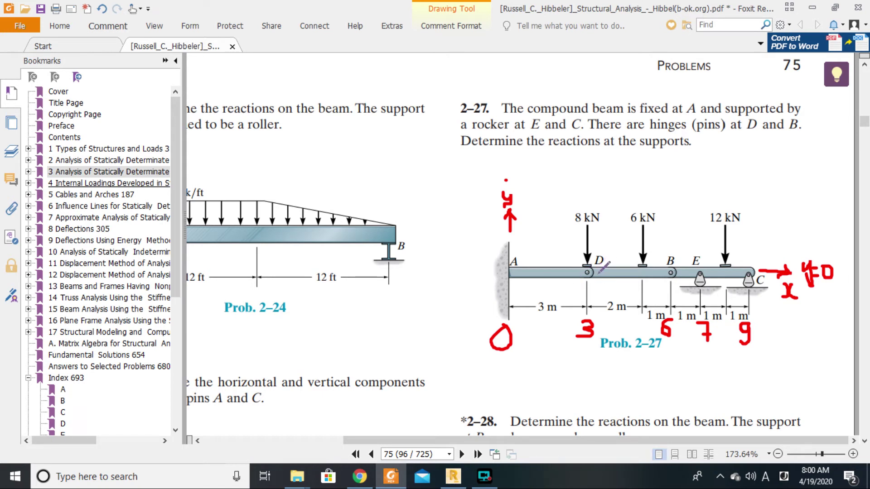
pyautogui.moveTo(678, 264)
pyautogui.mouseDown()
pyautogui.moveTo(657, 268)
pyautogui.moveTo(685, 282)
pyautogui.moveTo(673, 261)
pyautogui.mouseUp()
pyautogui.moveTo(589, 256)
pyautogui.mouseDown()
pyautogui.moveTo(605, 278)
pyautogui.moveTo(591, 258)
pyautogui.mouseUp()
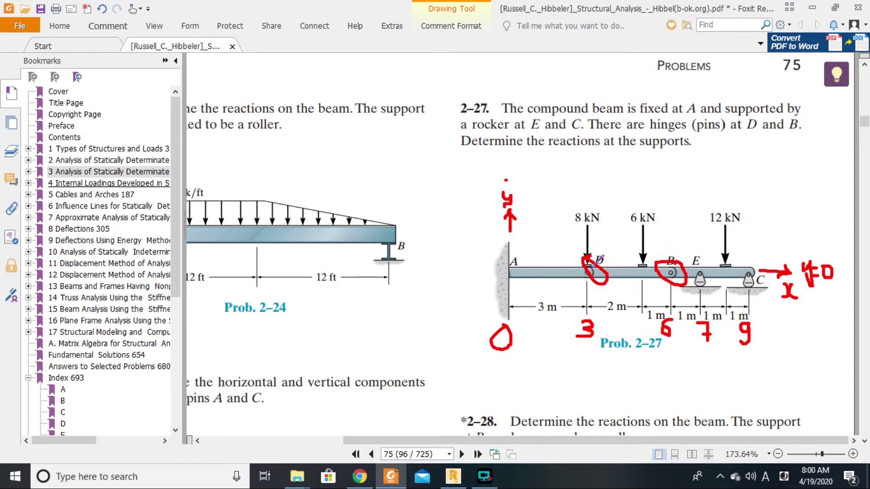
pyautogui.hotkey('ctrl', 'z')
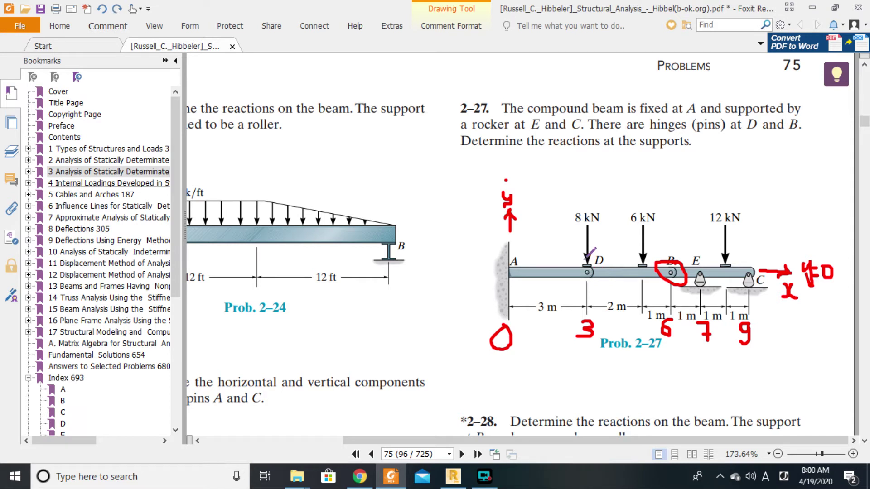
pyautogui.moveTo(588, 256)
pyautogui.mouseDown()
pyautogui.moveTo(597, 287)
pyautogui.moveTo(590, 257)
pyautogui.mouseUp()
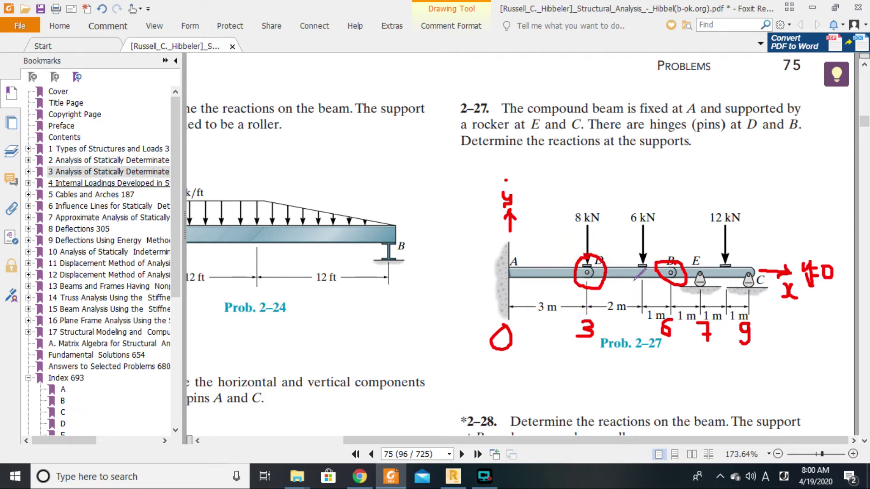
pyautogui.hotkey('ctrl', 'z')
pyautogui.hotkey('ctrl', 'z')
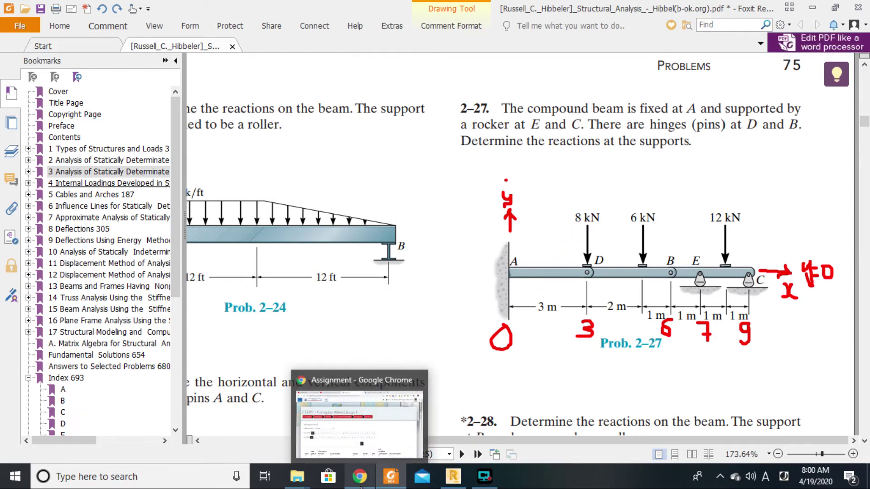
pyautogui.click(453, 477)
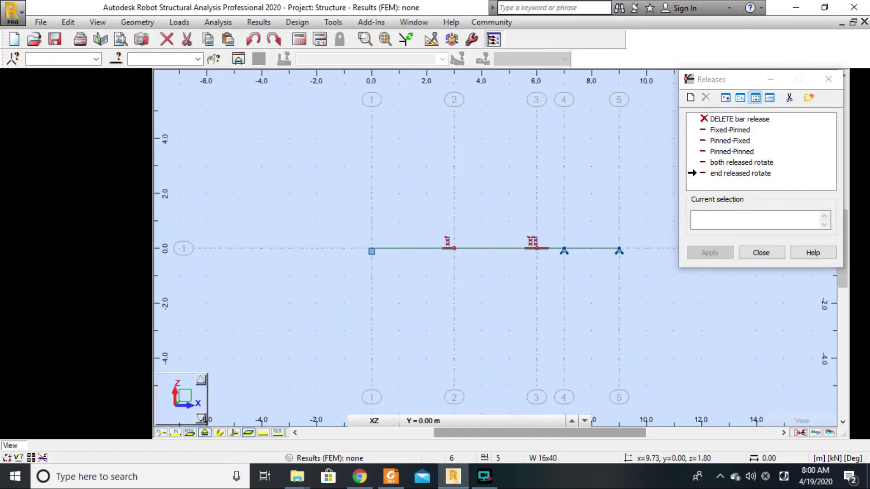
# Finish assigning releases and add a load case DL1 of dead nature
pyautogui.click(828, 80)
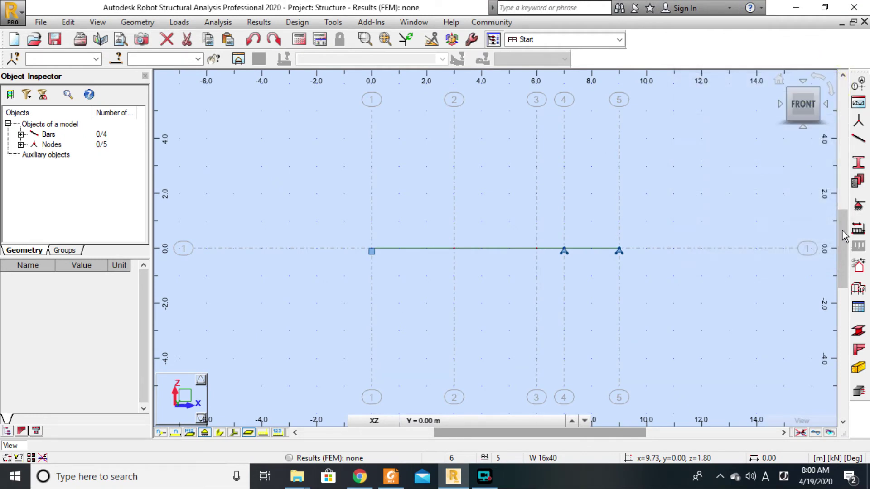
pyautogui.click(857, 229)
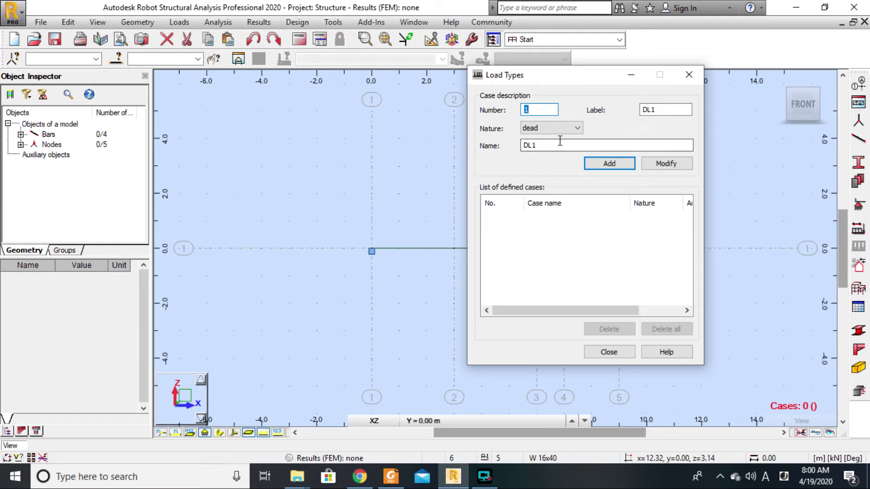
pyautogui.click(609, 165)
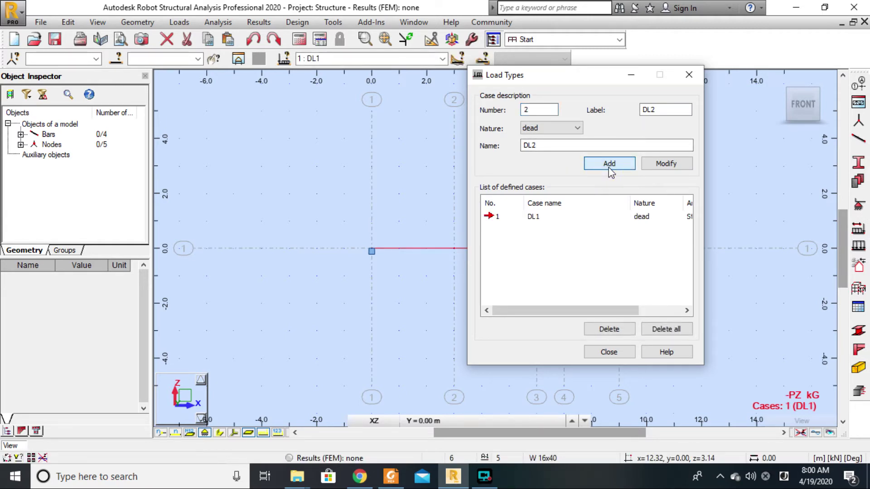
pyautogui.click(609, 352)
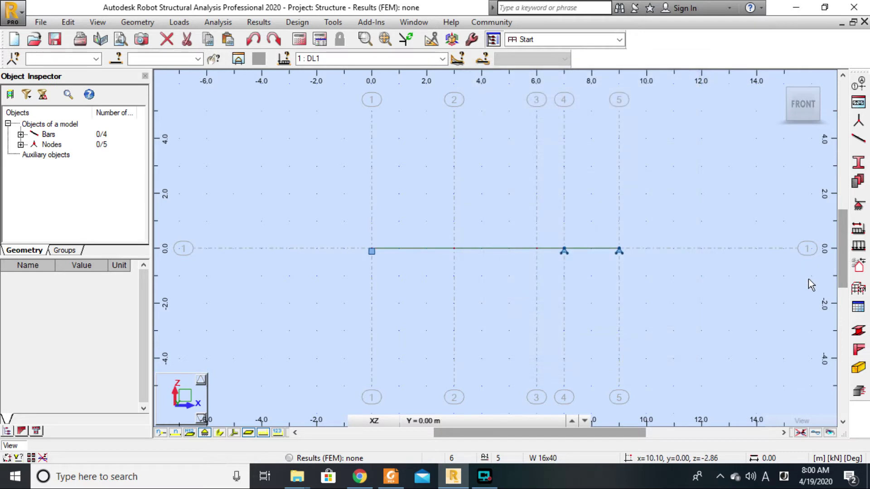
# Define a nodal force of -8 kN in Z and apply it to the beam node at x = 3 m
pyautogui.click(858, 248)
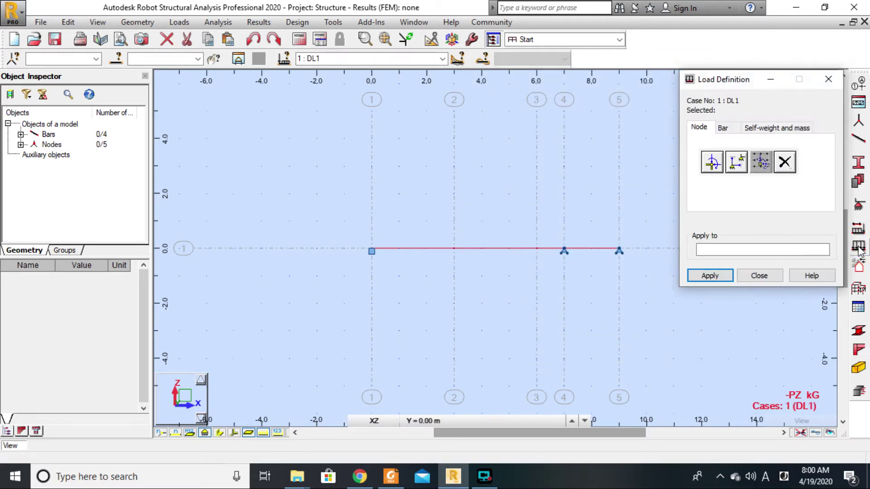
pyautogui.moveTo(725, 81); pyautogui.dragTo(734, 81)
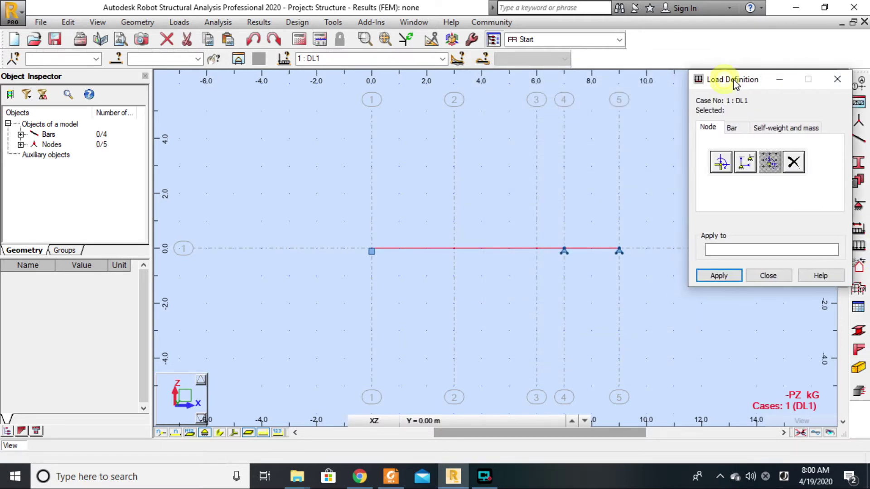
pyautogui.click(732, 129)
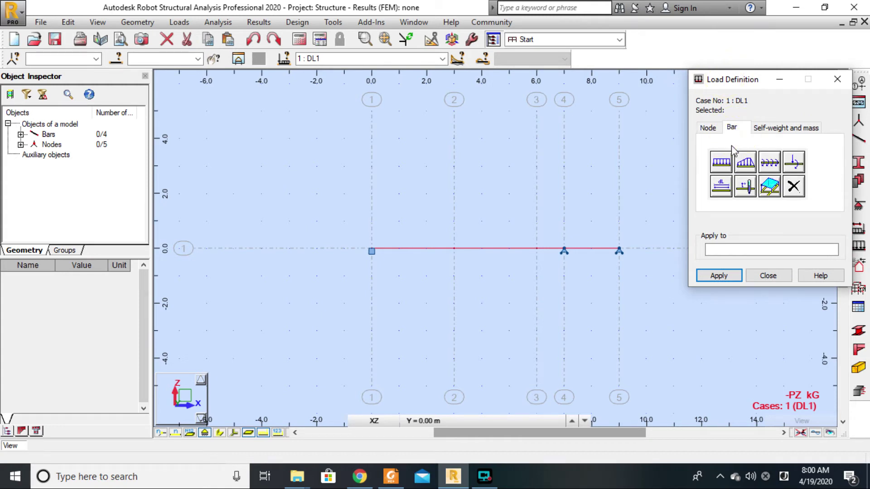
pyautogui.click(708, 128)
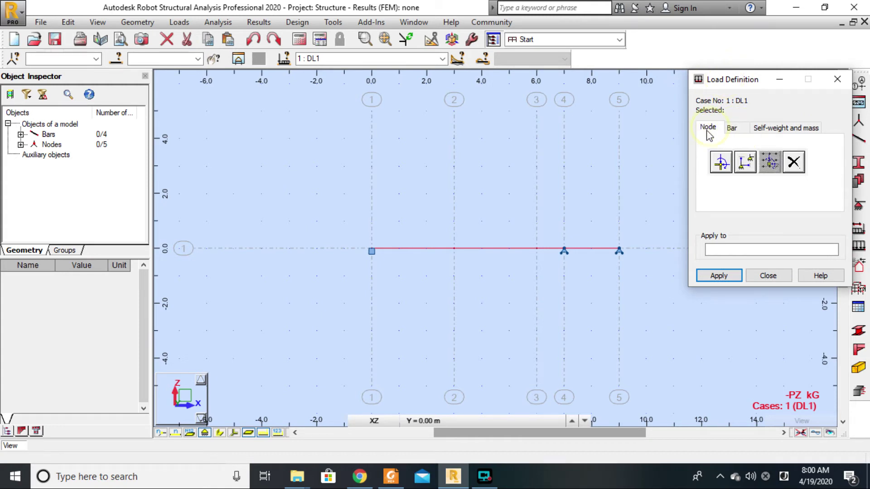
pyautogui.click(721, 164)
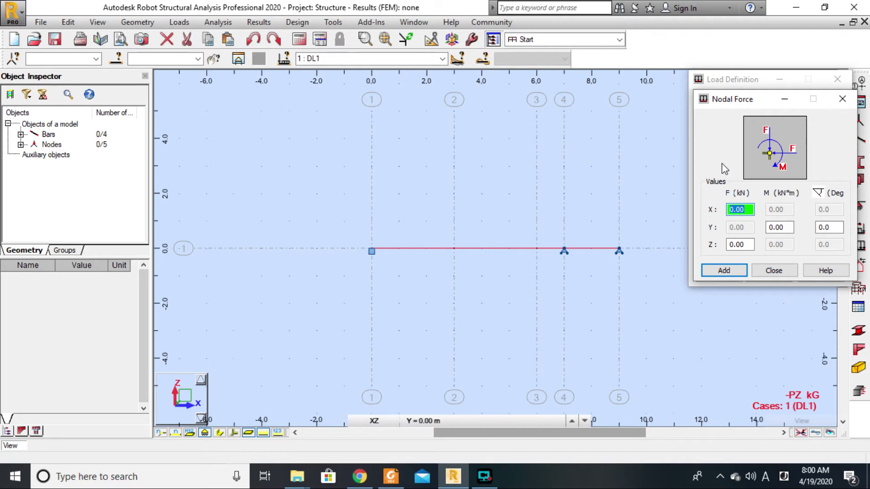
pyautogui.doubleClick(736, 244)
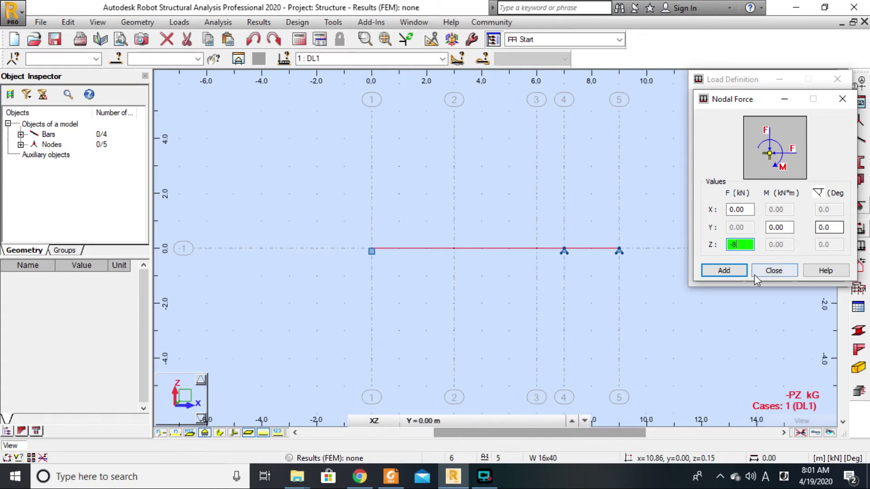
pyautogui.click(723, 271)
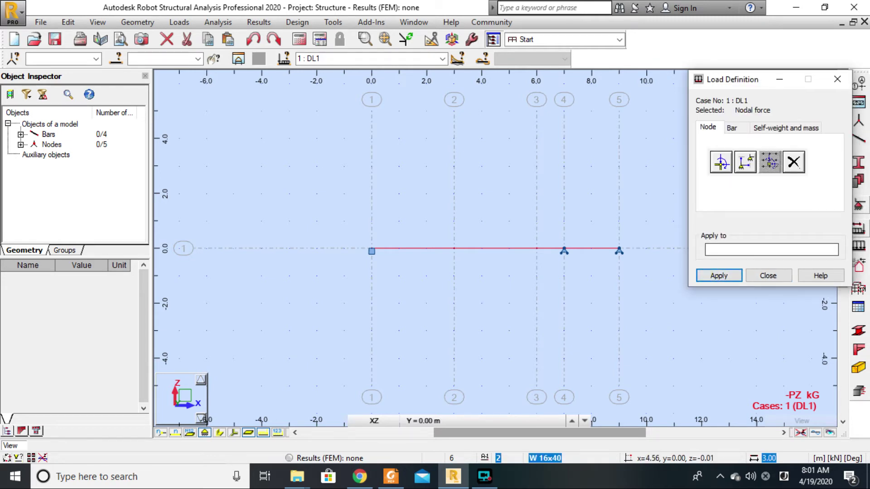
pyautogui.click(454, 248)
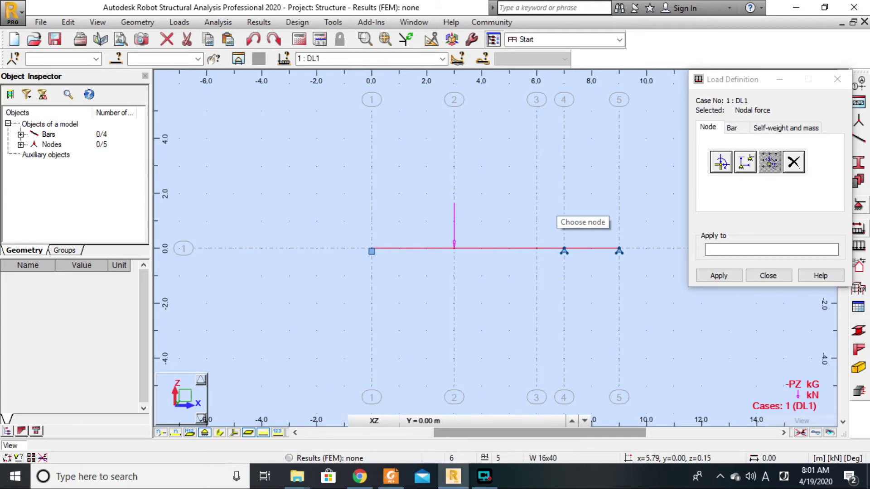
# Check the 6 kN load's position in the PDF beam drawing and return to the load definition in Robot
pyautogui.click(398, 481)
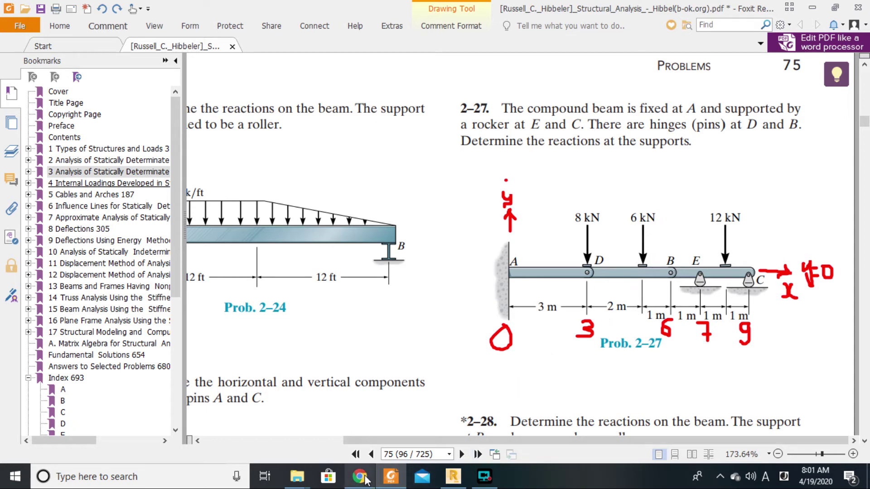
pyautogui.click(453, 477)
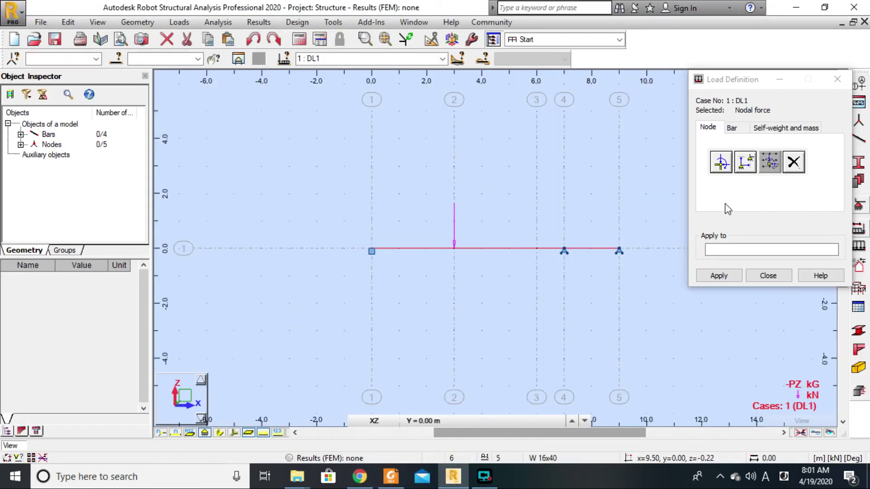
pyautogui.click(732, 129)
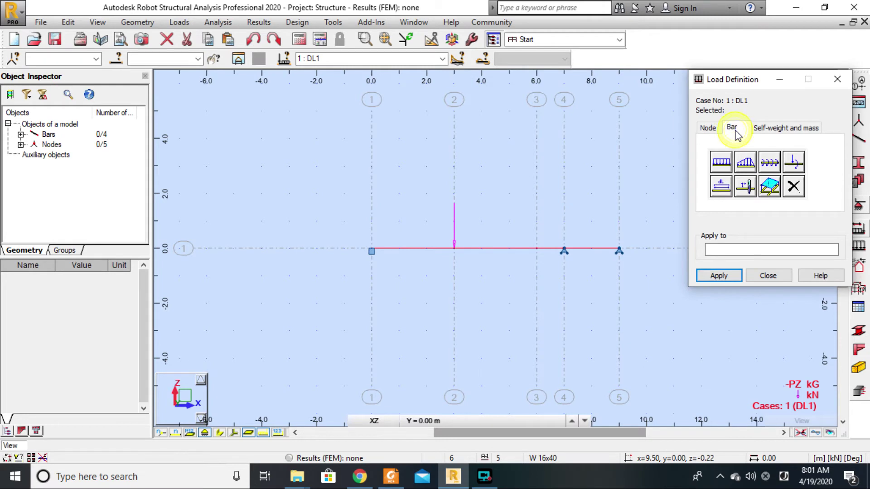
pyautogui.click(708, 131)
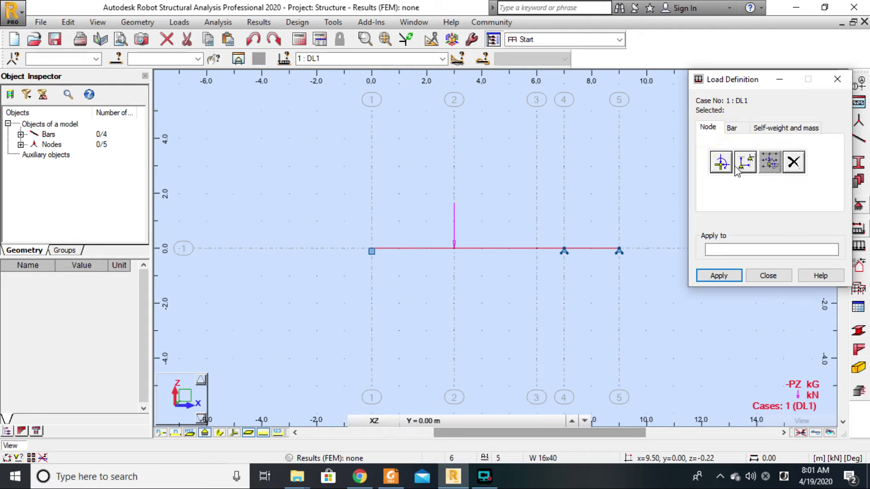
# Define a bar force of -6 kN in Z at absolute coordinate x = 2 m and apply it to bar 2
pyautogui.click(737, 128)
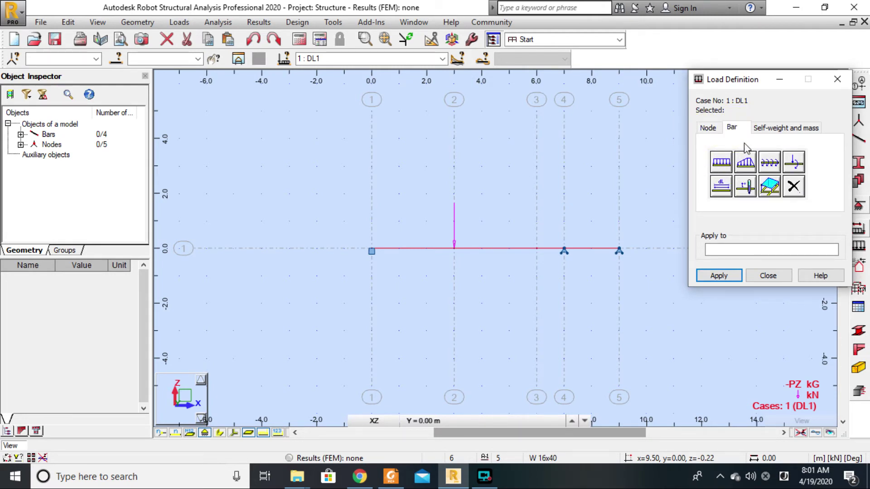
pyautogui.click(793, 168)
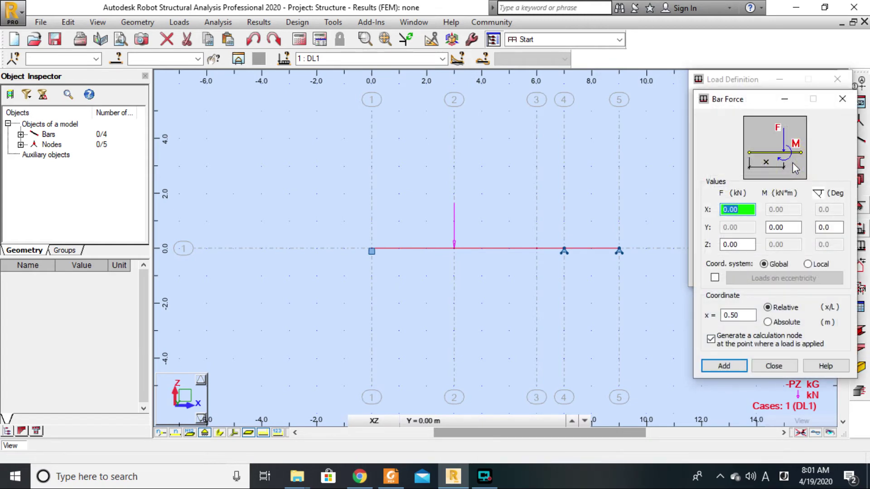
pyautogui.doubleClick(745, 245)
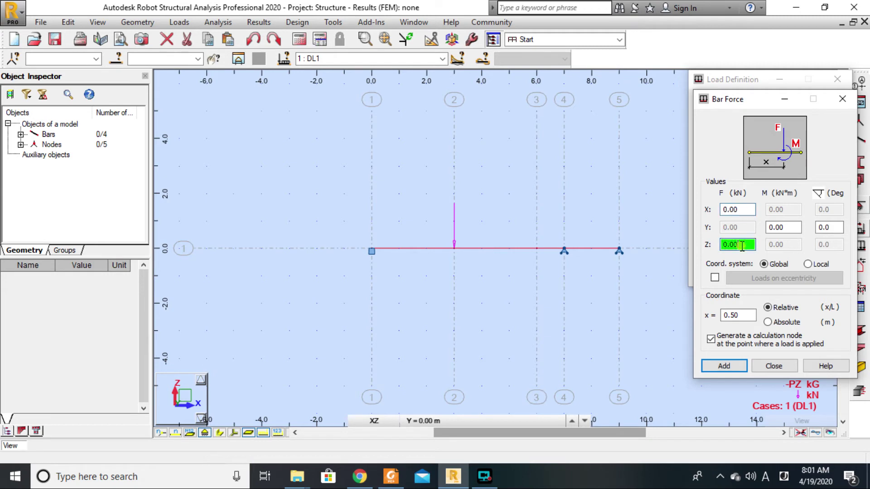
pyautogui.write('-6')
pyautogui.click(767, 322)
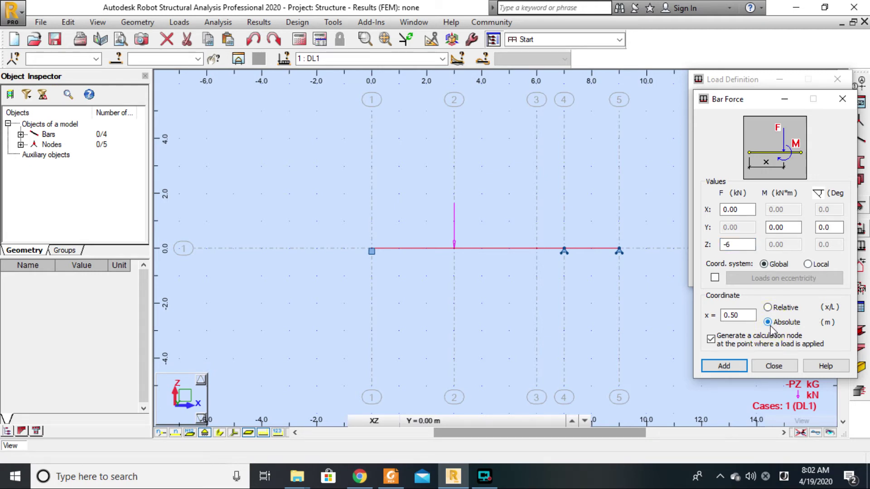
pyautogui.moveTo(749, 315); pyautogui.dragTo(710, 319)
pyautogui.write('2')
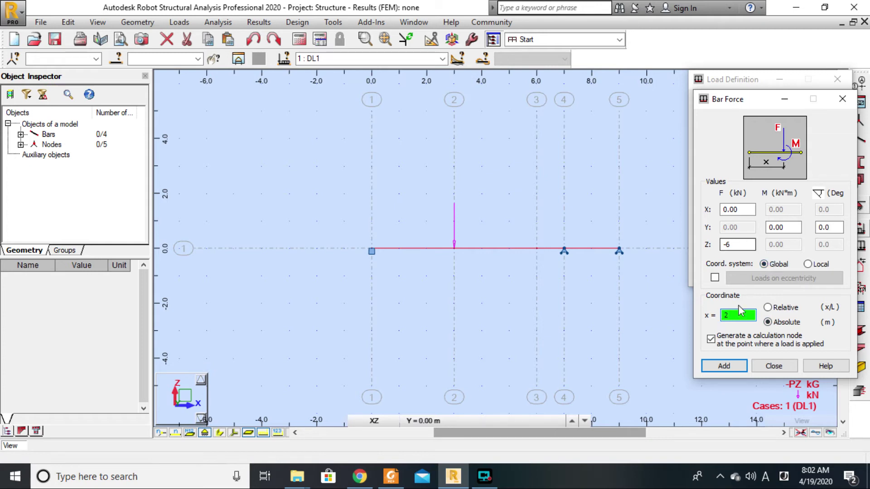
pyautogui.click(724, 365)
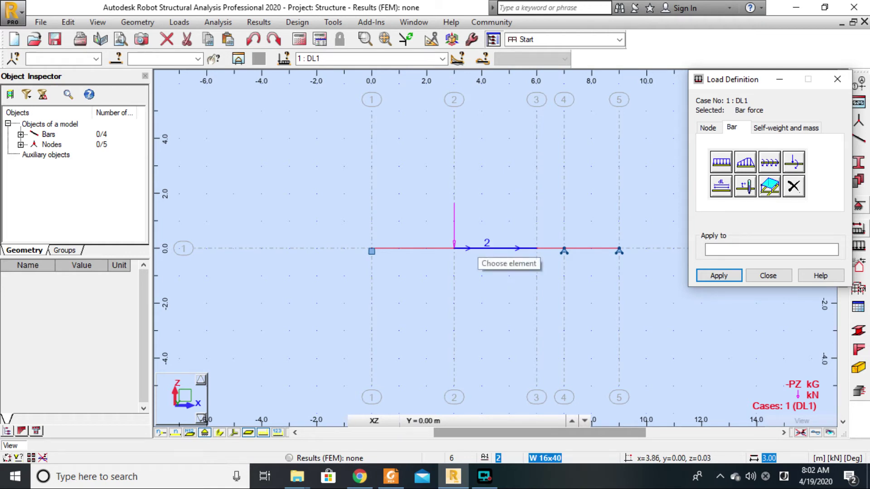
pyautogui.click(473, 247)
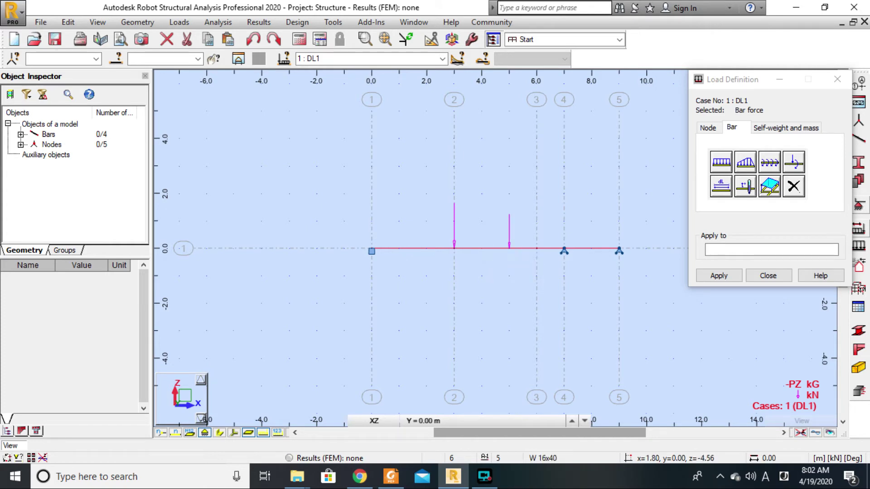
# Check the 12 kN load's position in the PDF beam drawing, return to Robot and set the bar force coordinate to relative x = 0.5
pyautogui.click(393, 476)
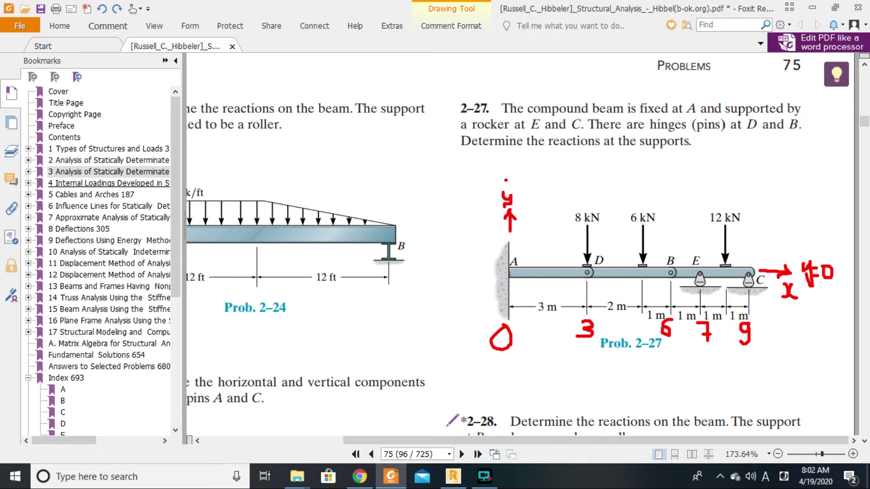
pyautogui.click(453, 476)
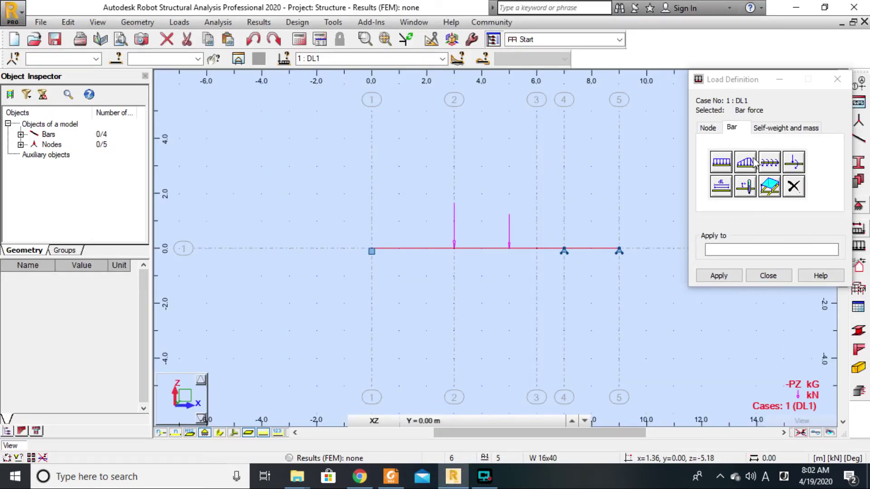
pyautogui.click(795, 162)
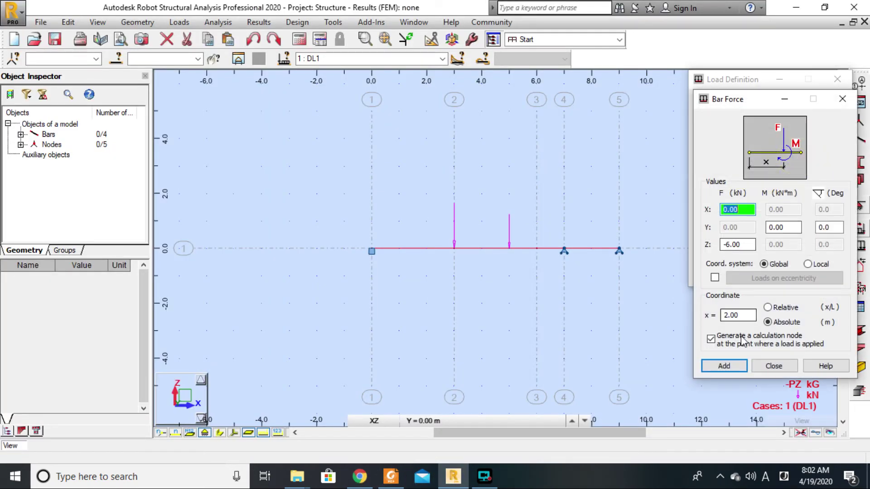
pyautogui.click(767, 308)
pyautogui.doubleClick(727, 316)
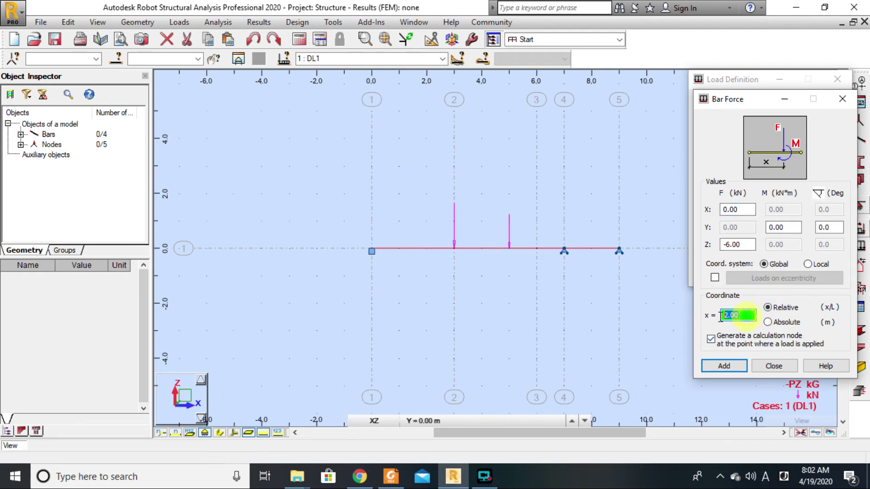
pyautogui.write('0.5')
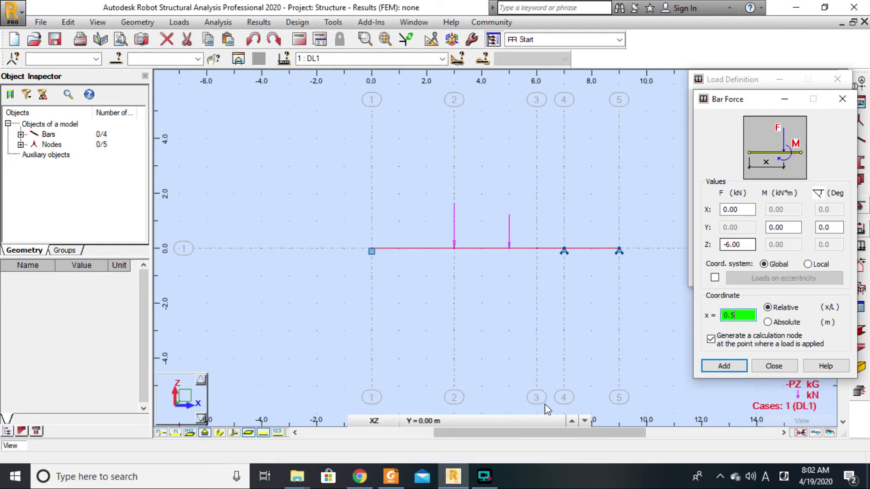
# Set the bar force to -12 kN in Z and apply it to bar 4 between the two right-hand supports
pyautogui.click(392, 478)
pyautogui.click(453, 476)
pyautogui.click(738, 244)
pyautogui.write('-1')
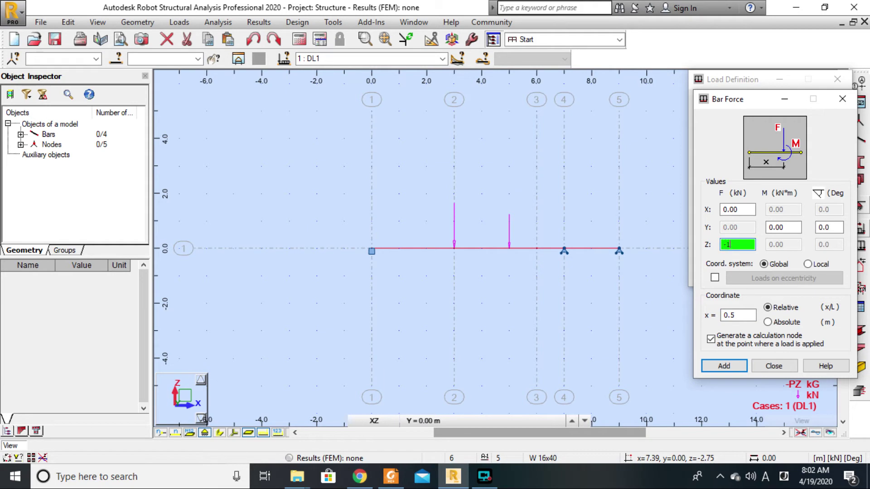
pyautogui.write('2')
pyautogui.click(723, 366)
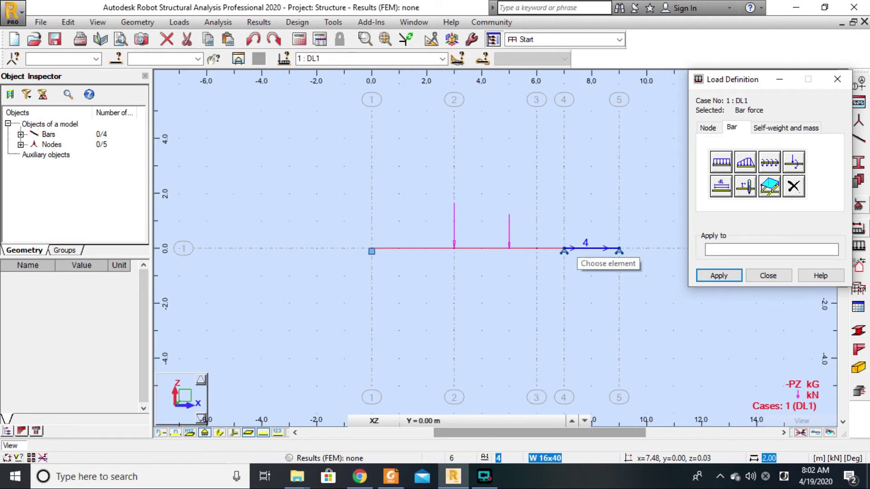
pyautogui.click(581, 249)
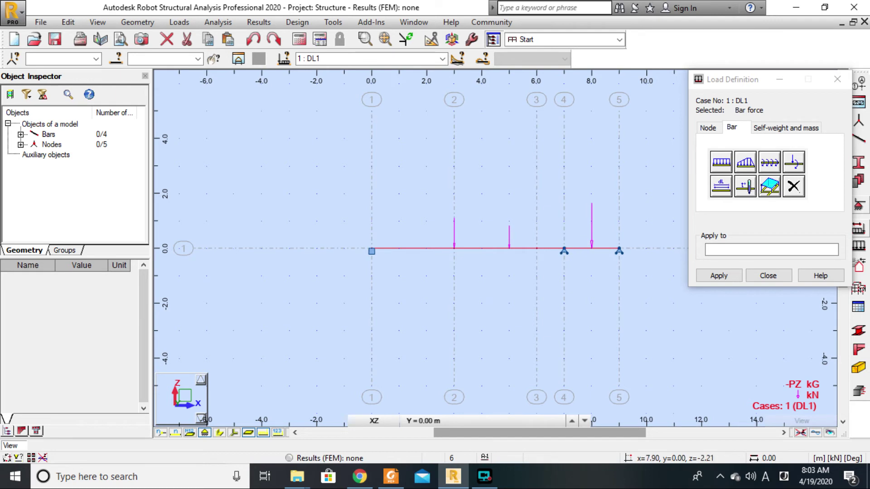
pyautogui.click(767, 275)
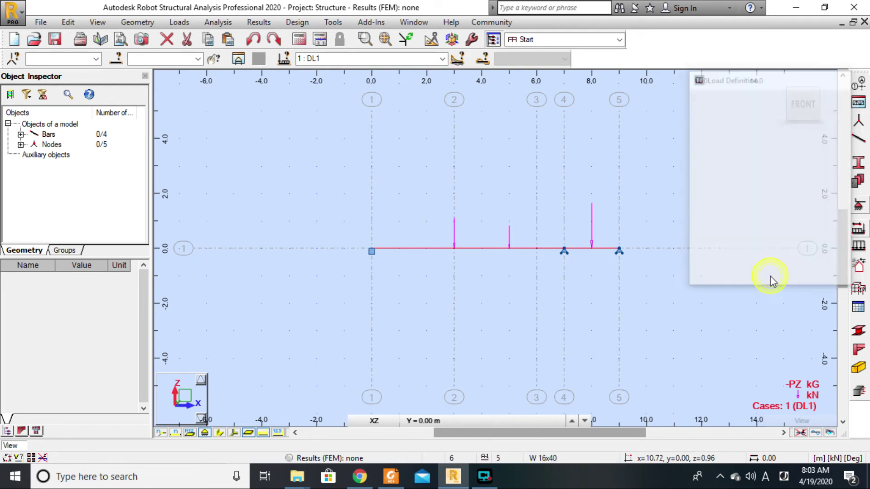
# Display the load values on the beam and run the structural calculations, choosing to continue despite the instability at node 3
pyautogui.click(265, 434)
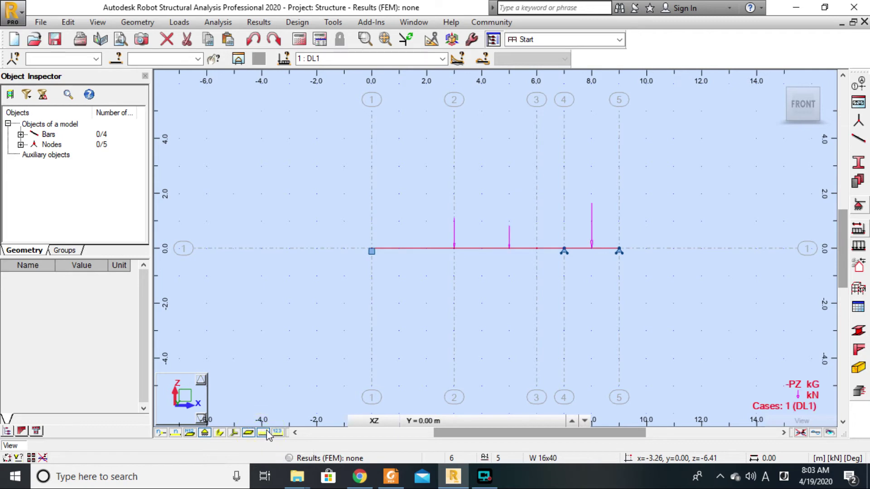
pyautogui.click(277, 432)
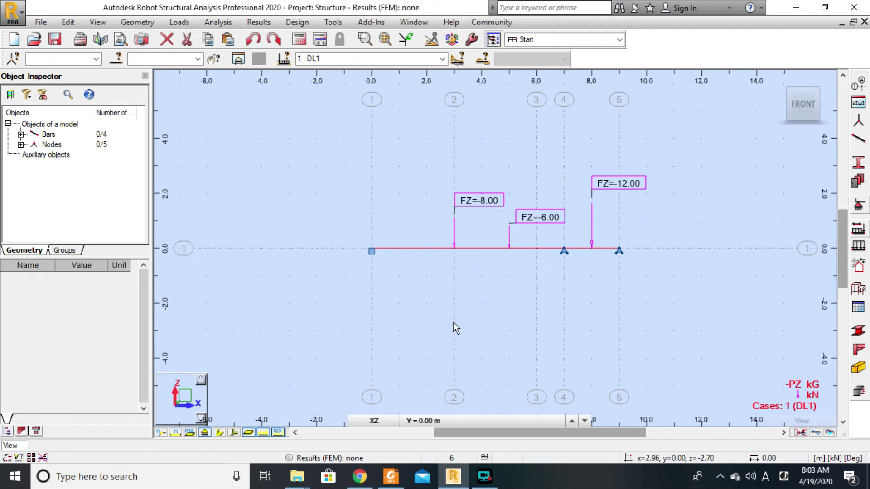
pyautogui.click(300, 42)
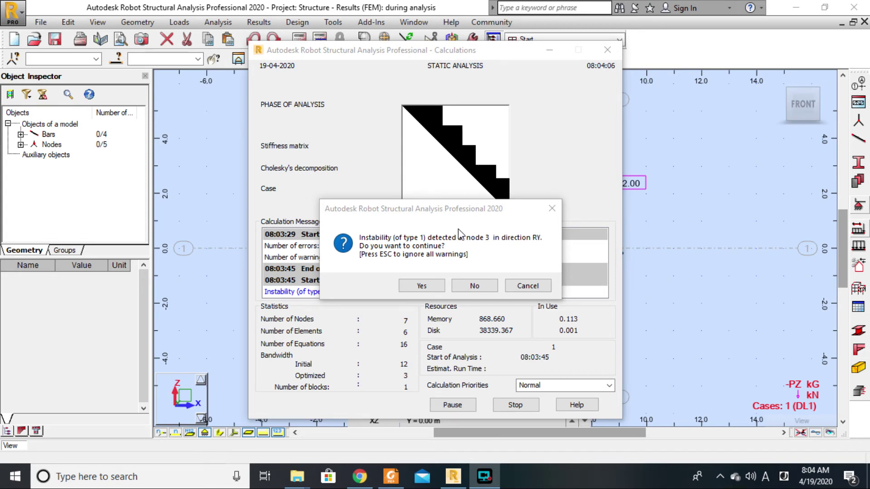
pyautogui.click(421, 286)
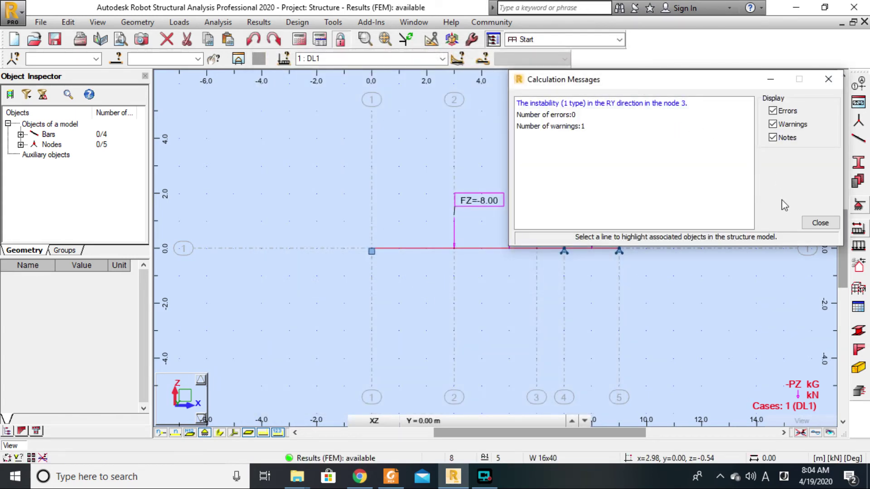
pyautogui.click(820, 222)
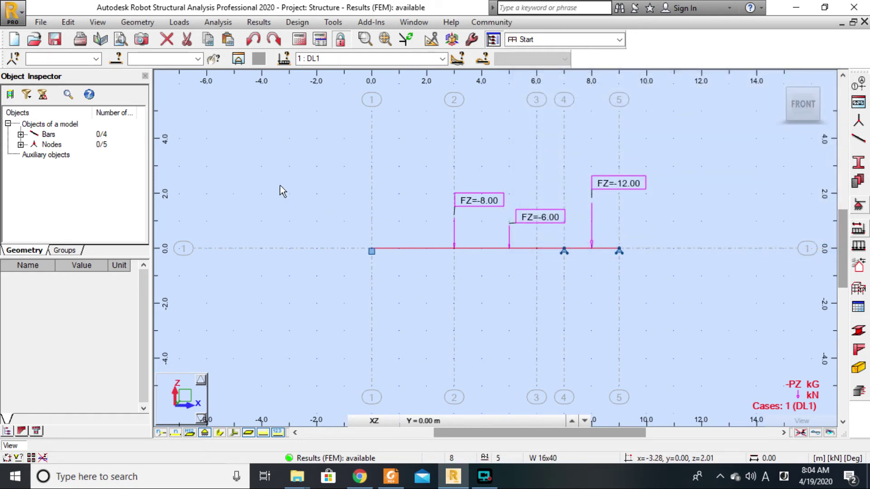
# Display the FX, FZ and MY support reactions with value descriptions on the beam using Diagrams for Bars
pyautogui.click(259, 23)
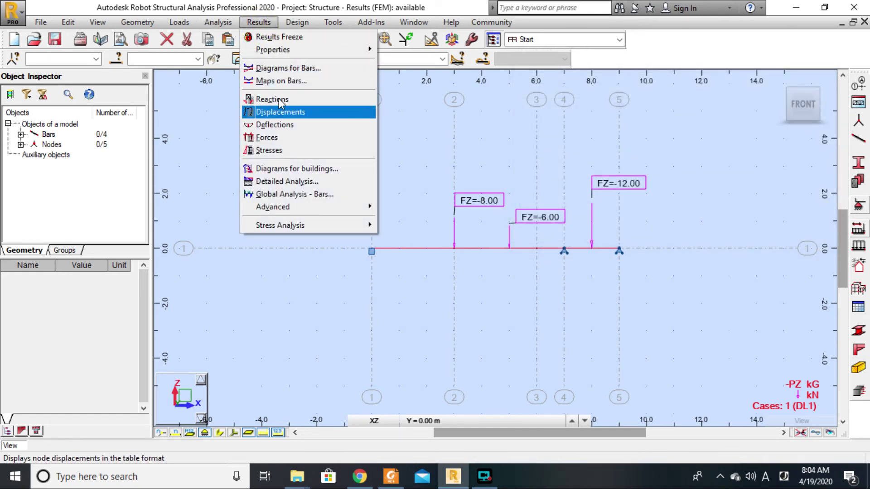
pyautogui.click(279, 68)
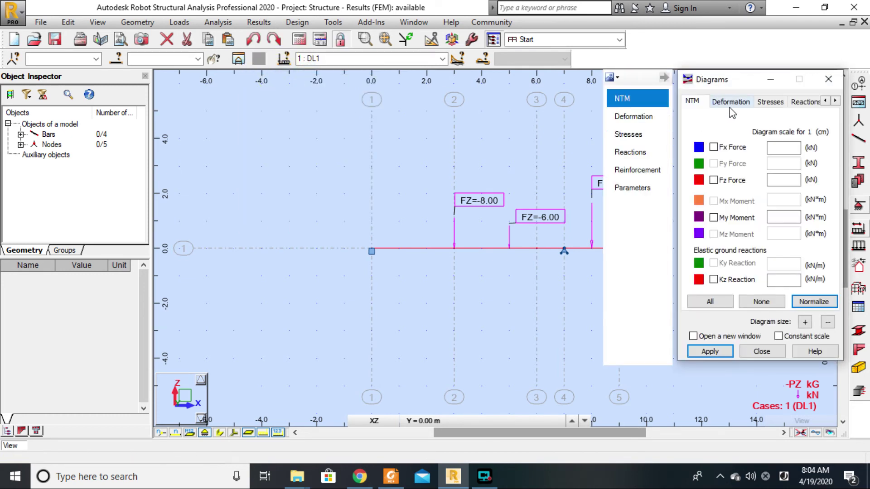
pyautogui.click(803, 103)
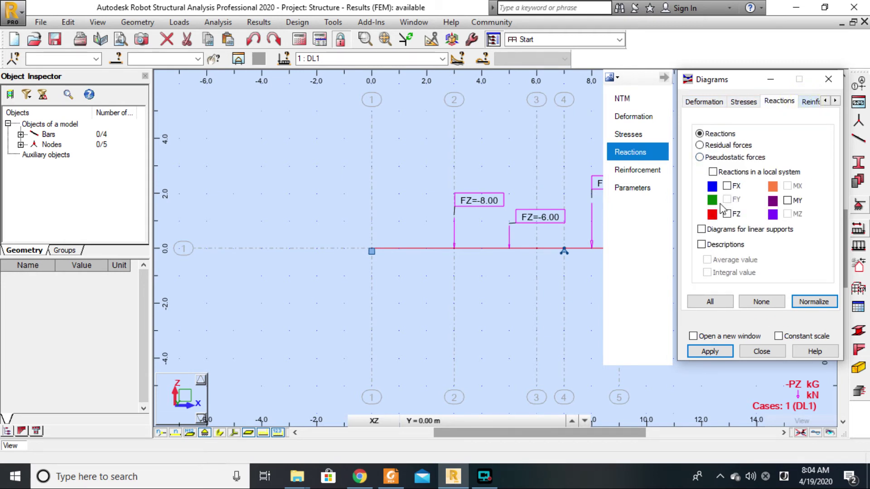
pyautogui.click(727, 186)
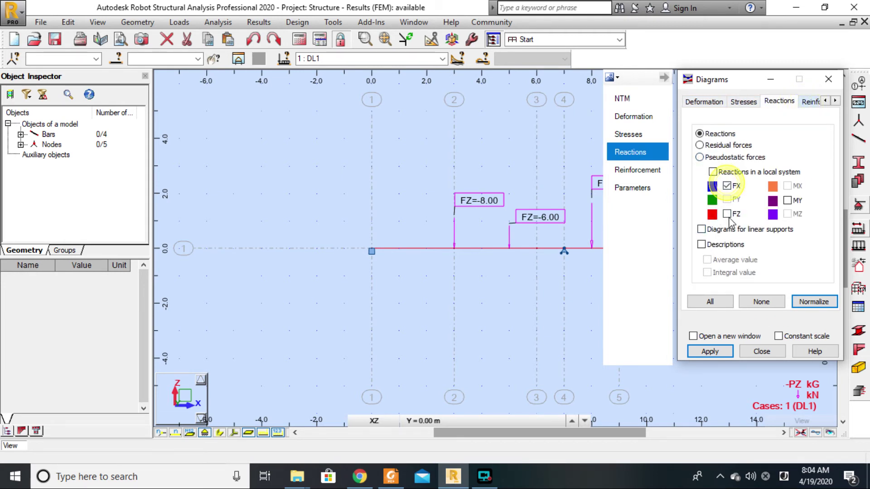
pyautogui.click(727, 214)
pyautogui.click(787, 200)
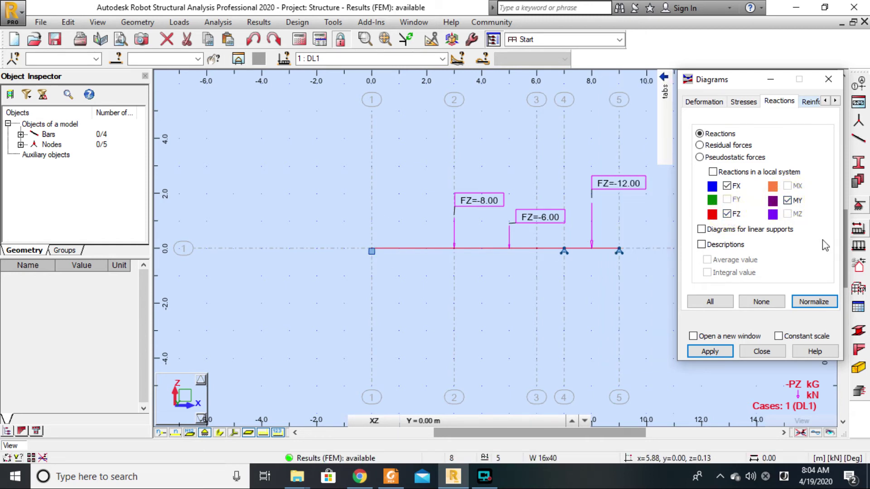
pyautogui.click(701, 245)
pyautogui.click(712, 353)
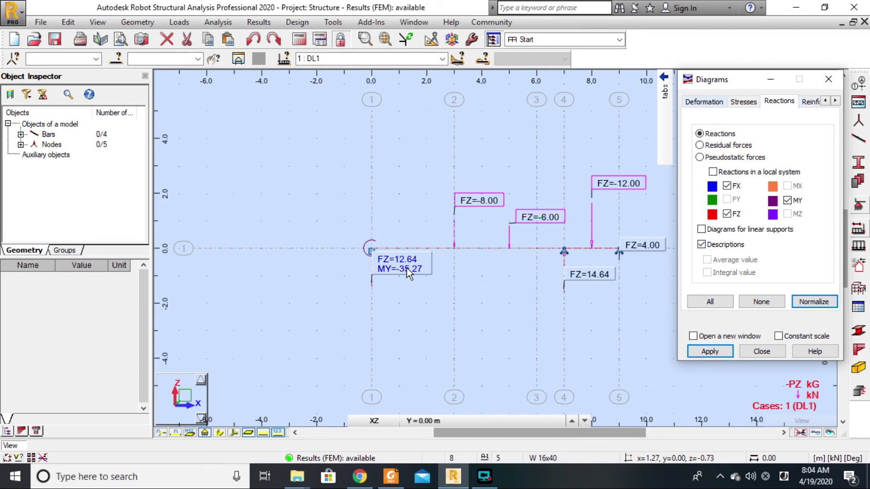
pyautogui.click(828, 78)
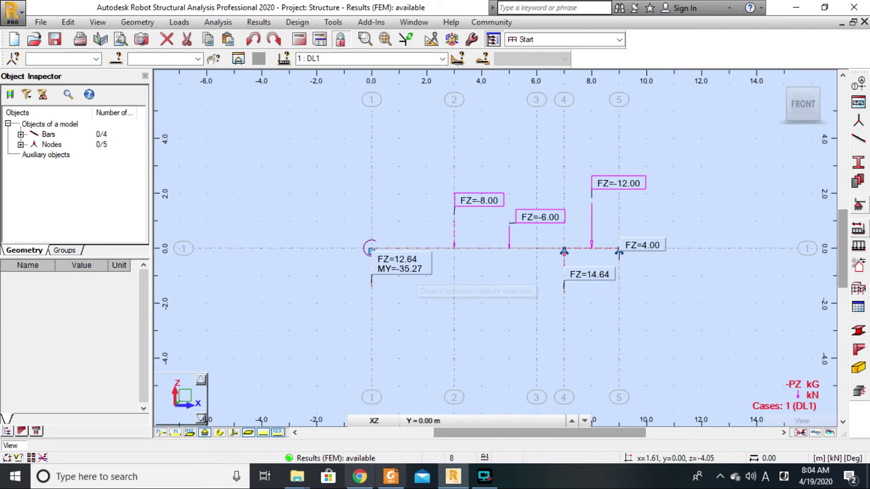
# Switch to the textbook PDF and open its Answers to Selected Problems section
pyautogui.click(391, 476)
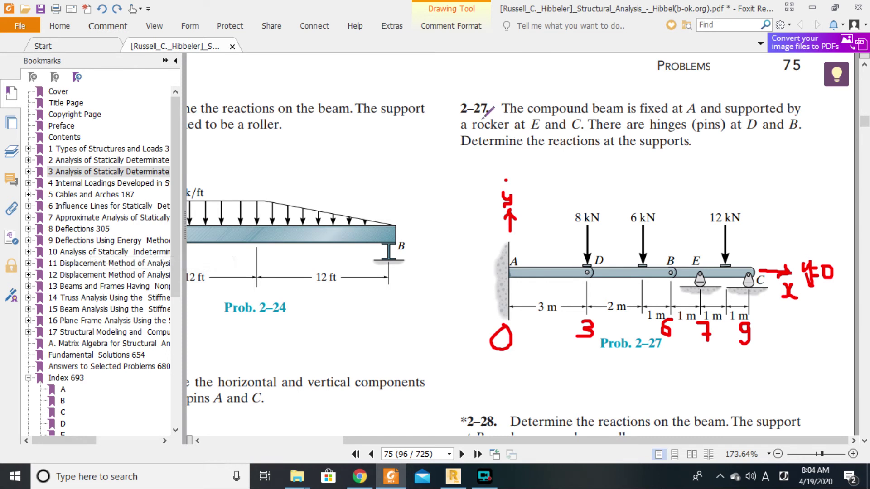
pyautogui.moveTo(172, 138); pyautogui.dragTo(170, 255)
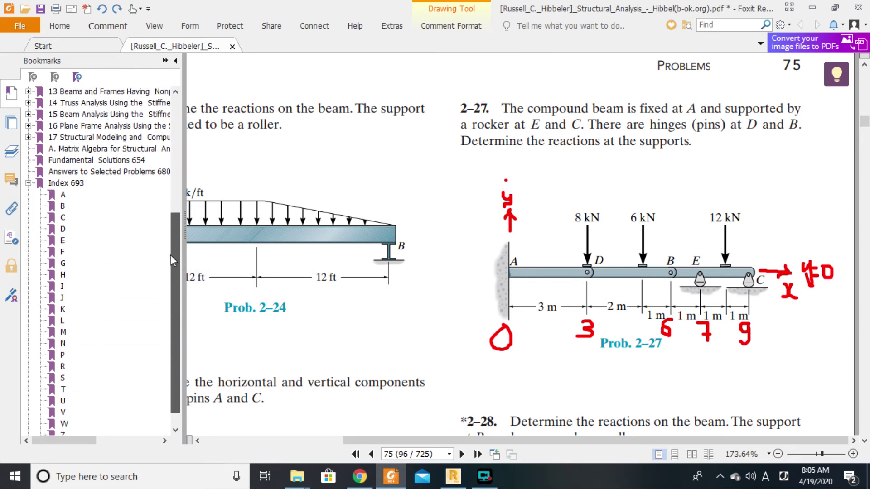
pyautogui.click(99, 173)
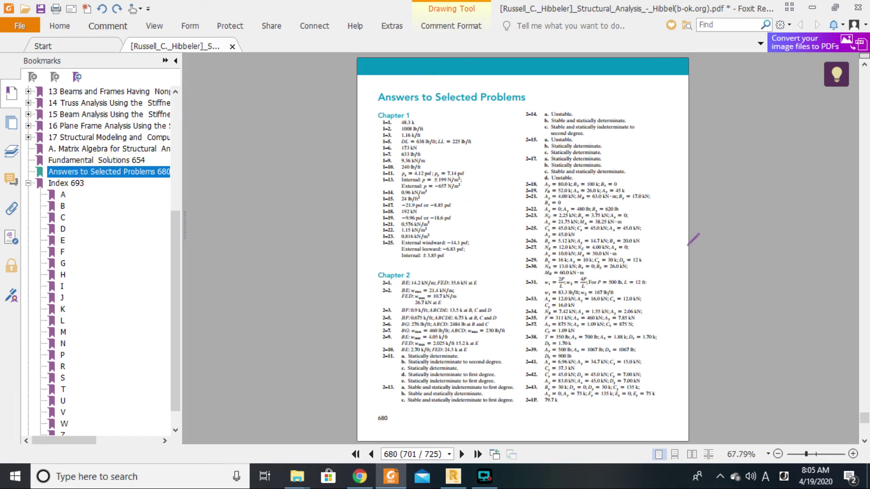
# Enlarge the answers page and read the support reactions given for Problem 2–27
pyautogui.click(852, 453)
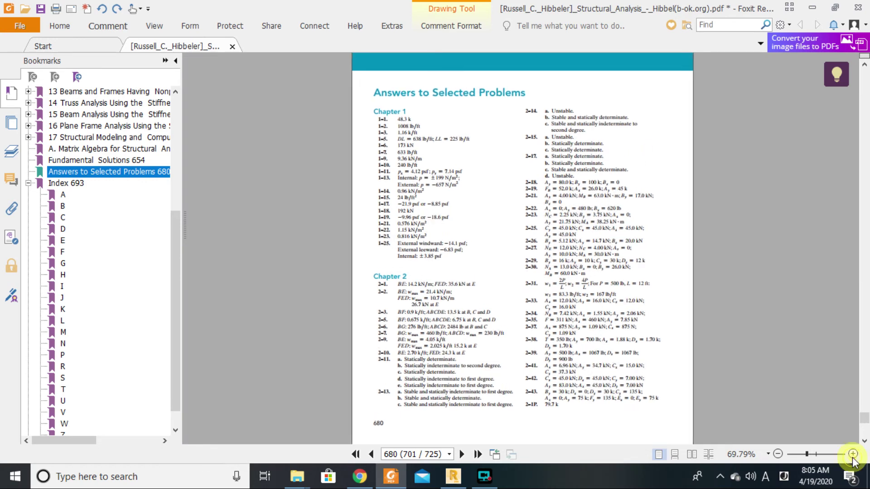
pyautogui.click(852, 454)
pyautogui.click(852, 454)
pyautogui.click(853, 454)
pyautogui.click(853, 454)
pyautogui.click(852, 454)
pyautogui.click(853, 454)
pyautogui.click(852, 454)
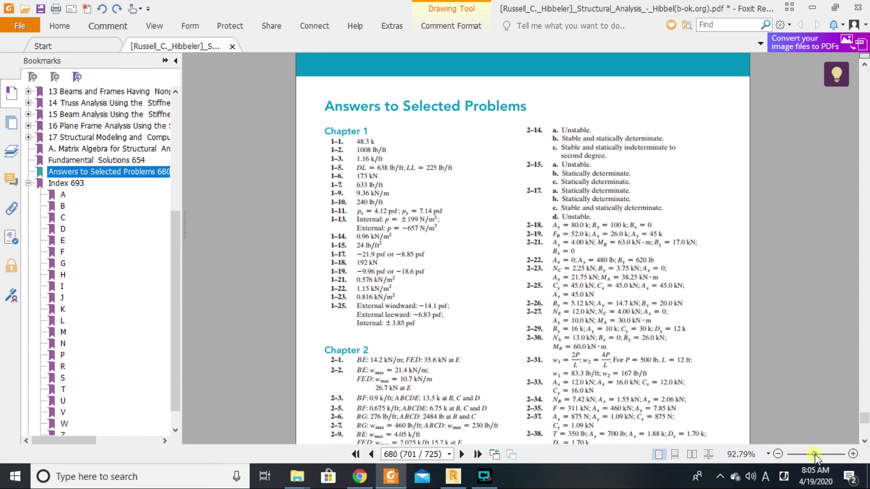
pyautogui.moveTo(814, 455); pyautogui.dragTo(821, 454)
pyautogui.scroll(-3, 706, 357)
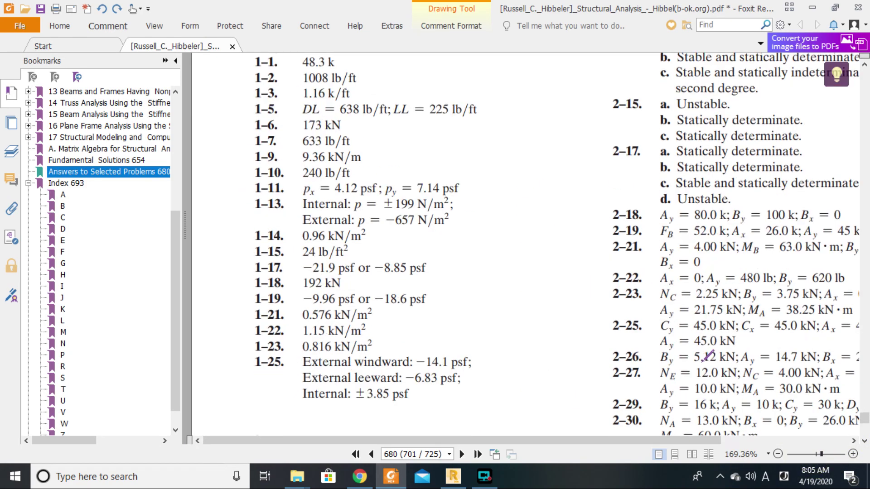
pyautogui.scroll(-3, 706, 357)
pyautogui.moveTo(575, 440); pyautogui.dragTo(705, 440)
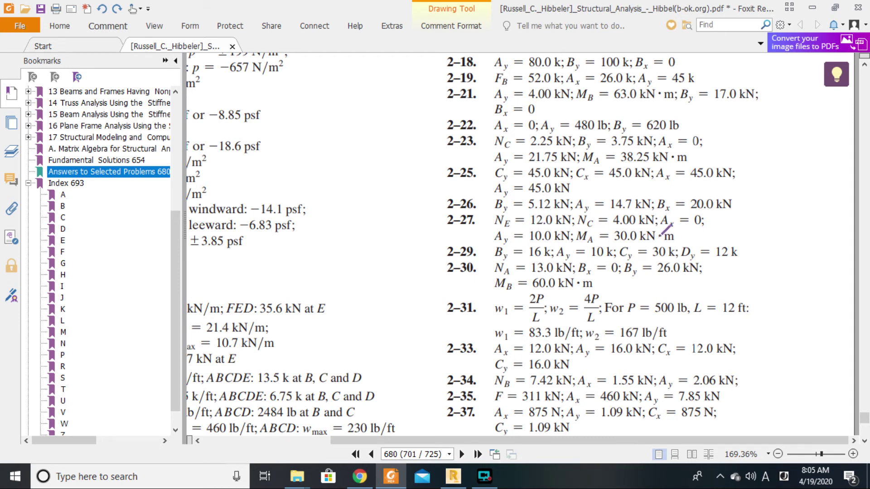
# Compare the beam reactions calculated in Robot with the textbook answers for Problem 2–27 in the PDF
pyautogui.click(453, 476)
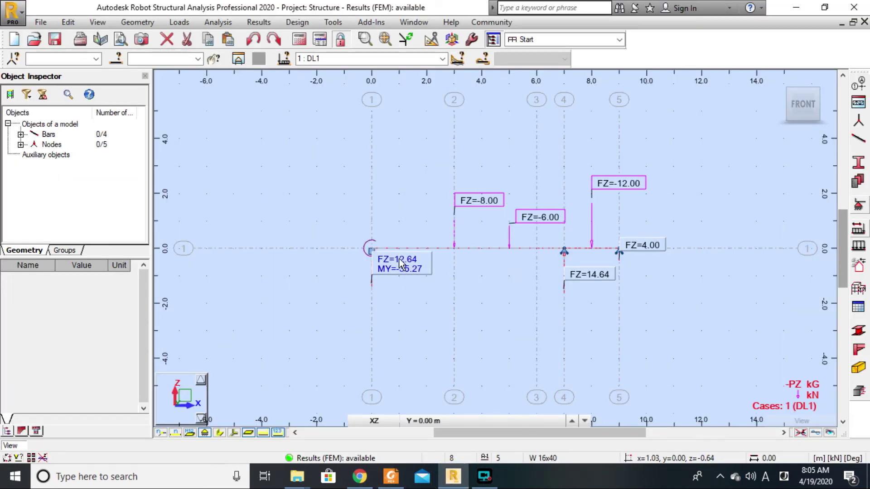
pyautogui.click(795, 8)
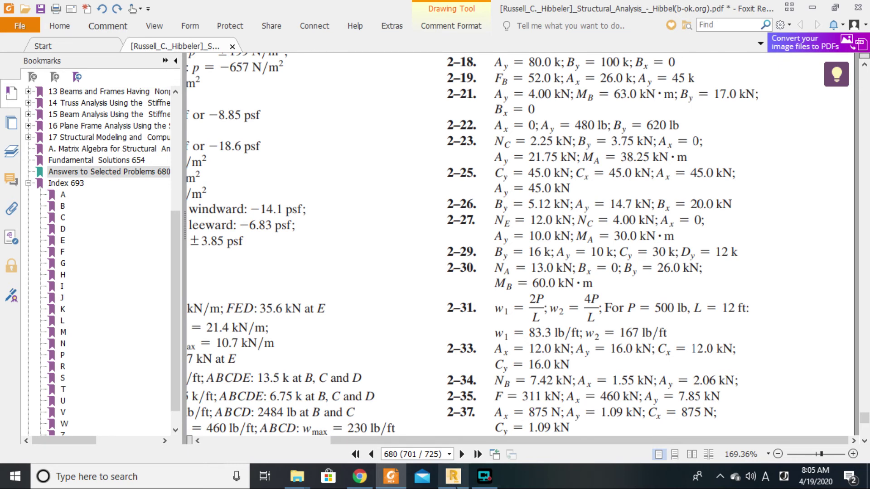
pyautogui.click(453, 477)
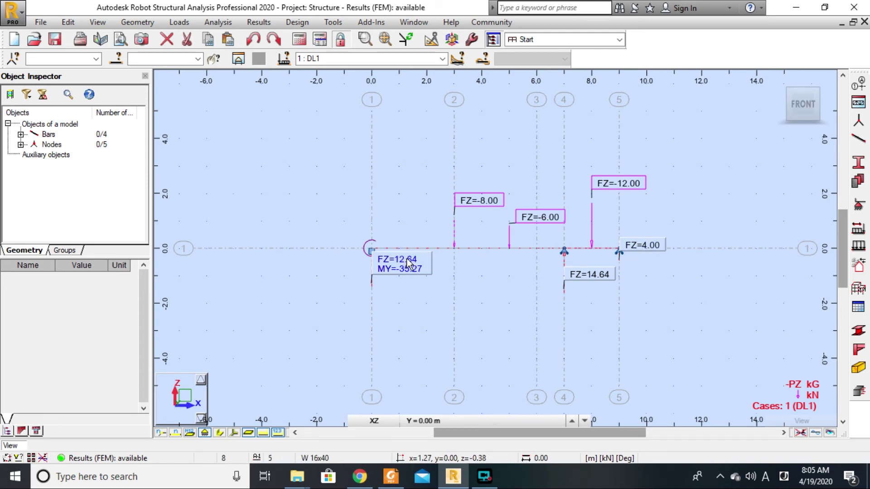
pyautogui.click(450, 484)
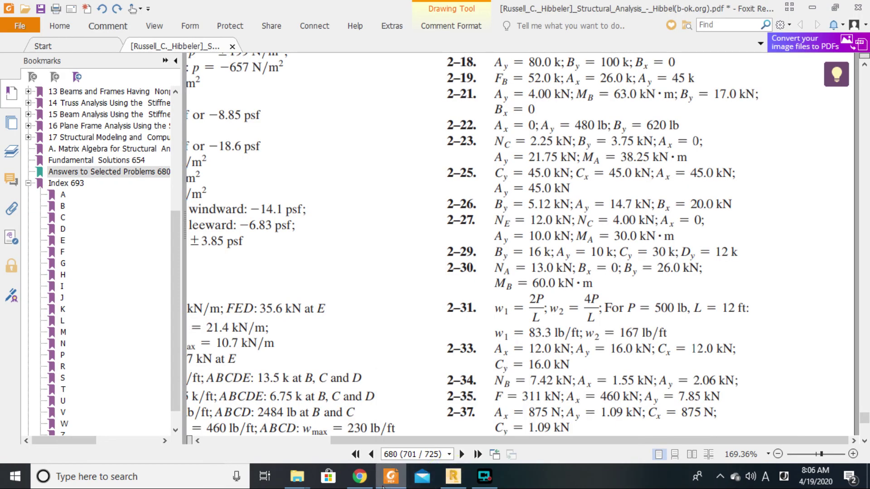
# Return to Robot and review the load table for case DL1, checking for loads beyond the three point forces
pyautogui.click(453, 476)
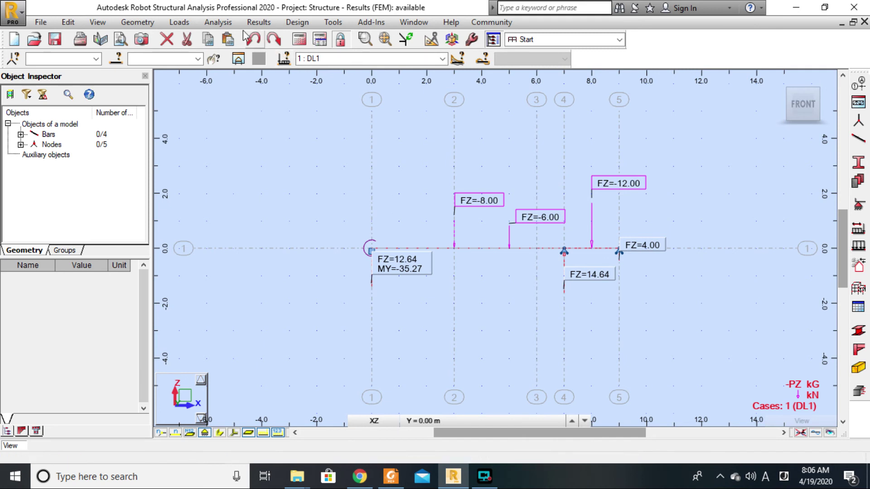
pyautogui.click(179, 21)
pyautogui.click(195, 93)
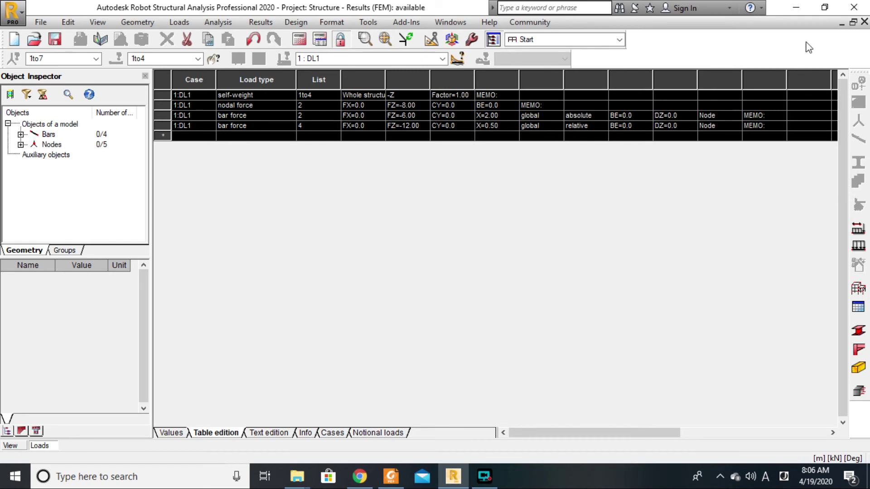
pyautogui.click(864, 23)
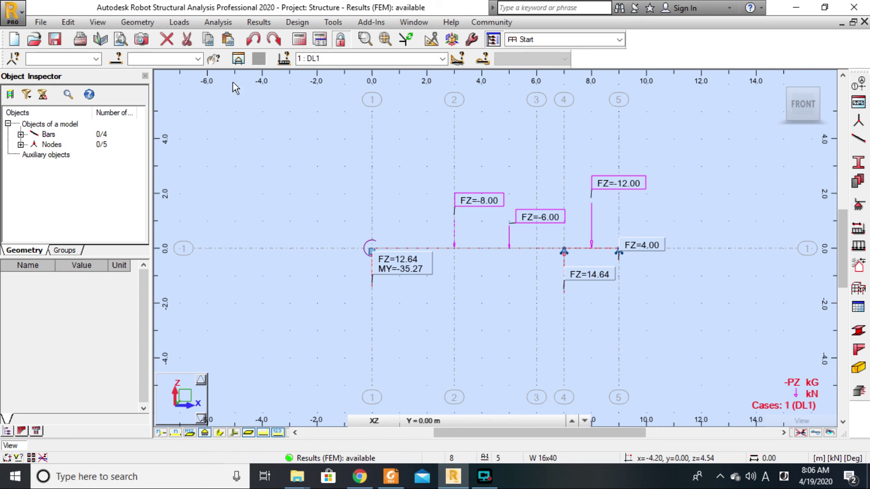
# Delete the self-weight load of the whole structure from case DL1 in the load table, then close the table
pyautogui.click(181, 22)
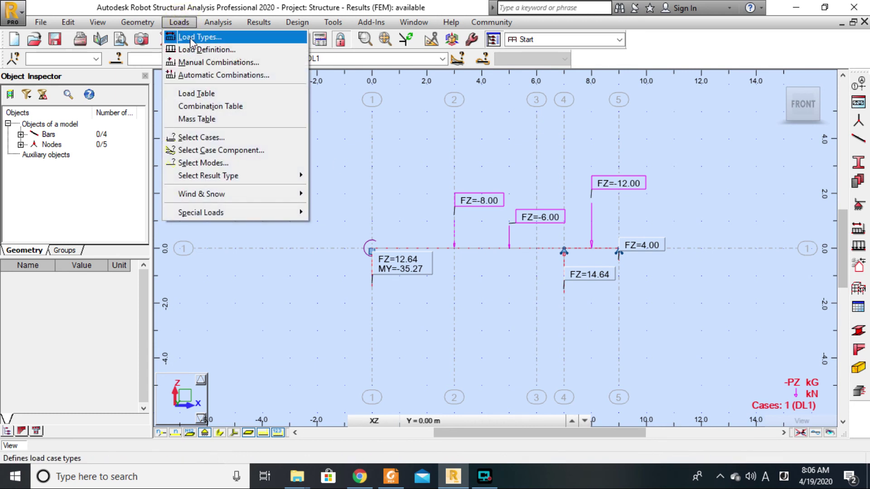
pyautogui.click(196, 93)
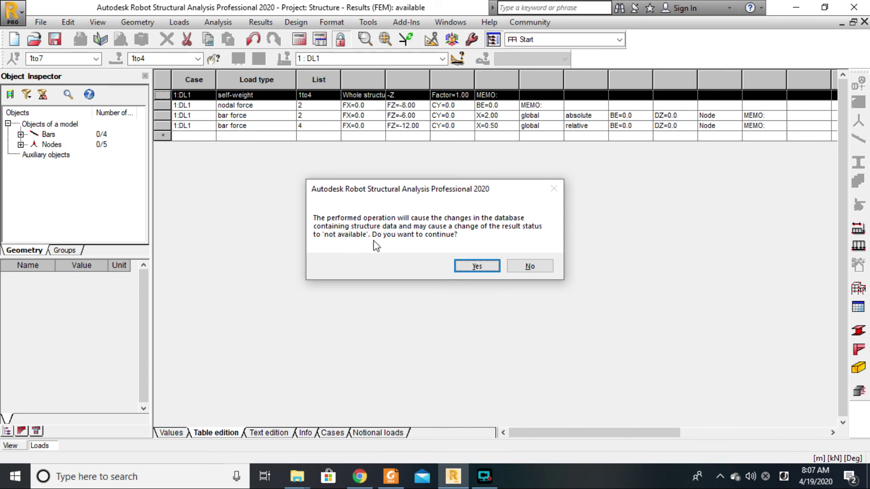
pyautogui.click(483, 267)
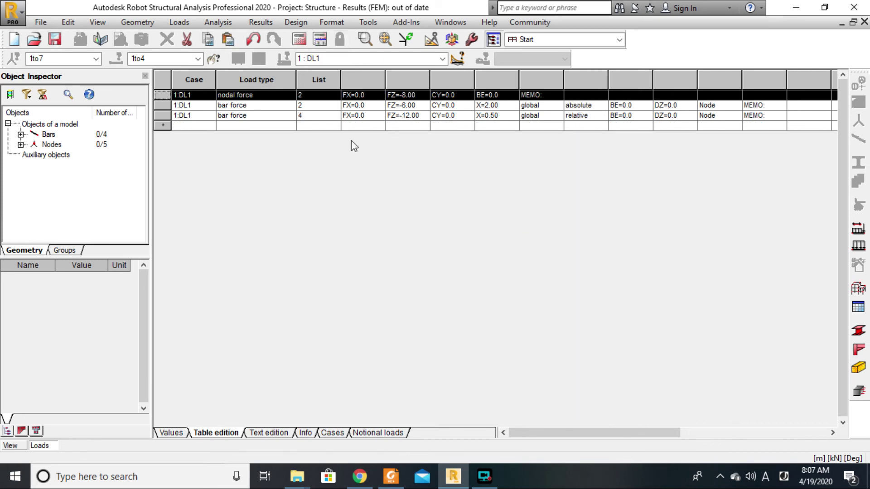
pyautogui.click(863, 23)
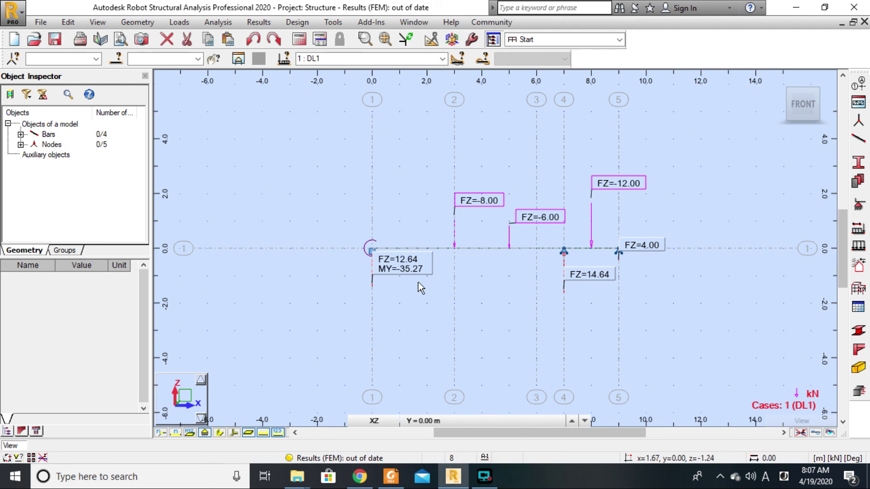
# Recalculate the beam, continuing past the instability at node 3, and move the calculation messages clear of the reaction values
pyautogui.click(299, 40)
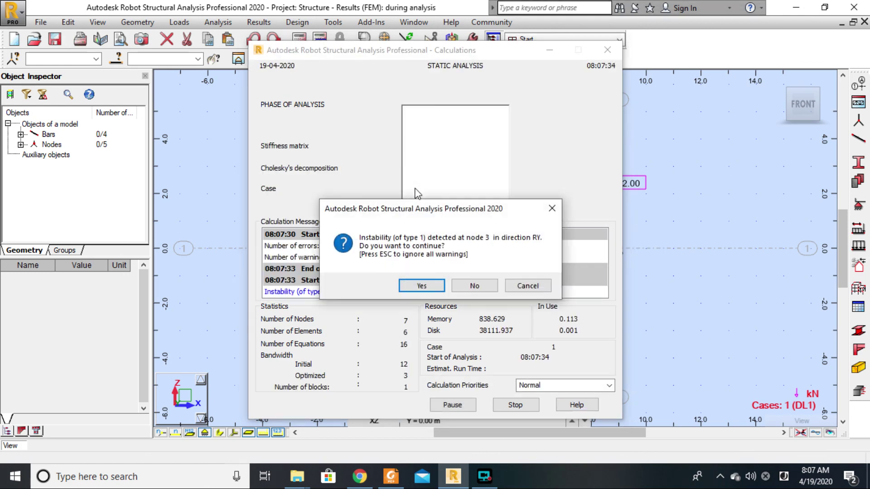
pyautogui.click(434, 287)
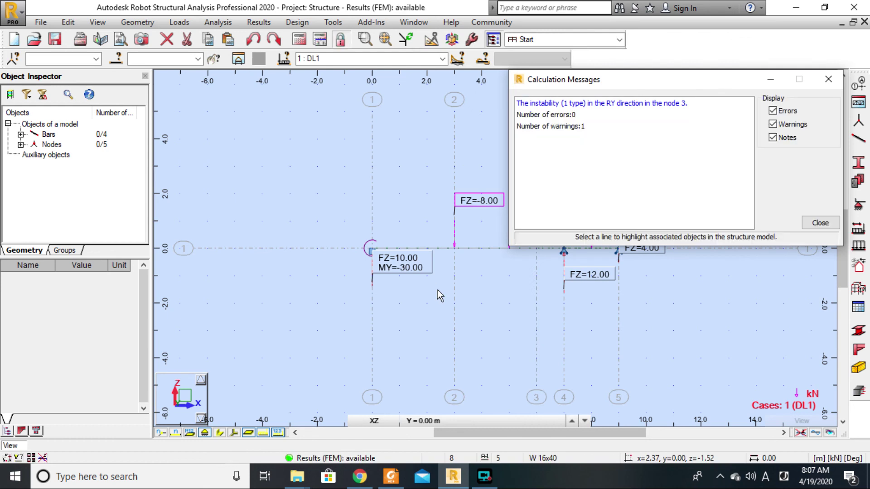
pyautogui.click(458, 343)
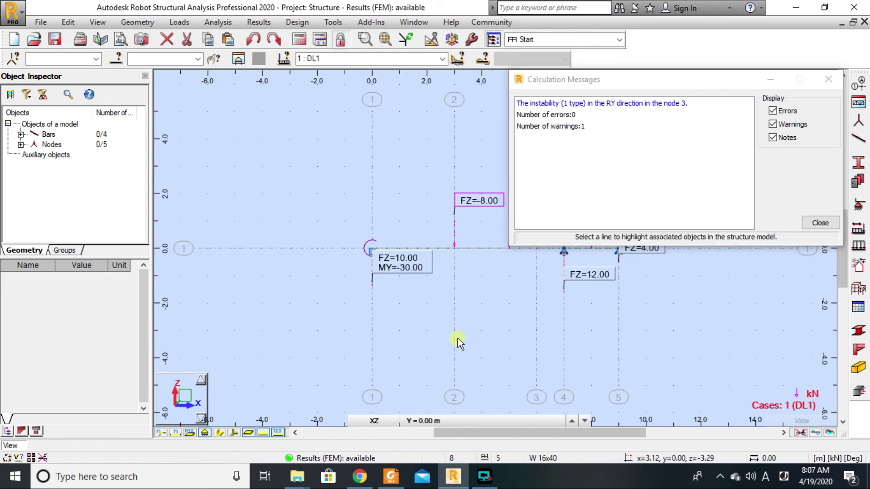
pyautogui.moveTo(675, 81); pyautogui.dragTo(225, 58)
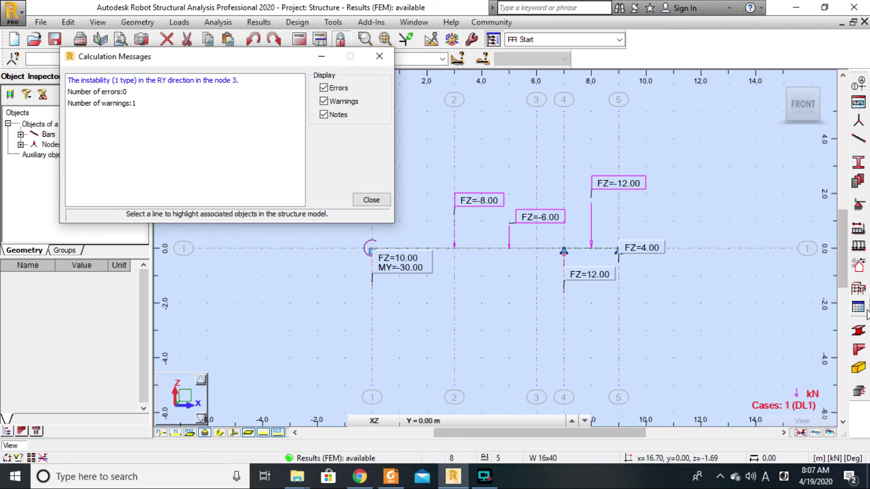
# Compare the recalculated reactions with the Problem 2–27 answers in the textbook PDF, return to Robot and dismiss the calculation messages
pyautogui.click(392, 475)
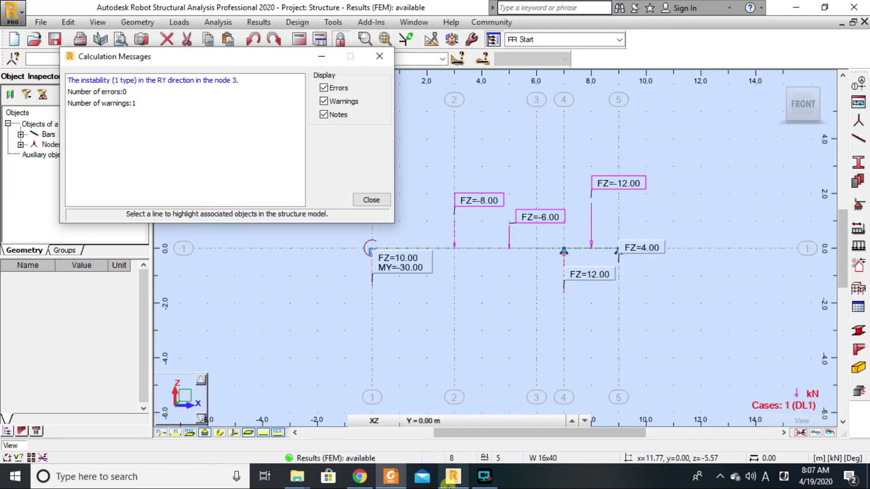
pyautogui.click(449, 483)
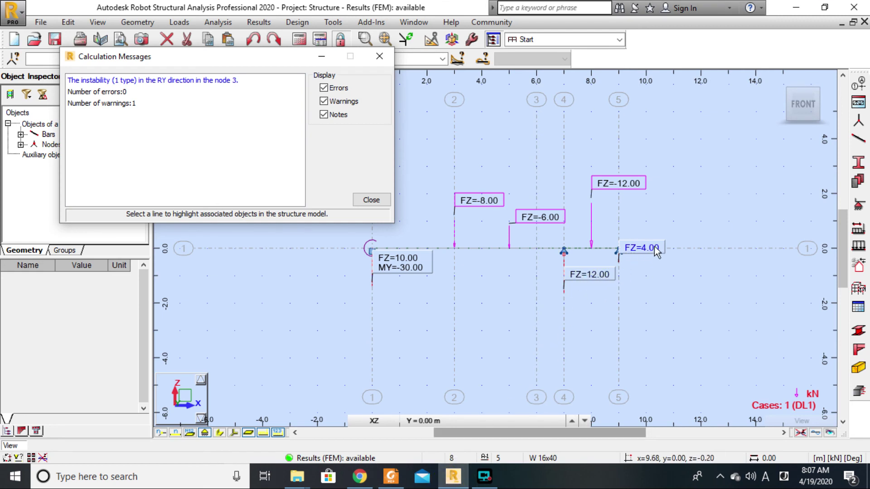
pyautogui.click(390, 480)
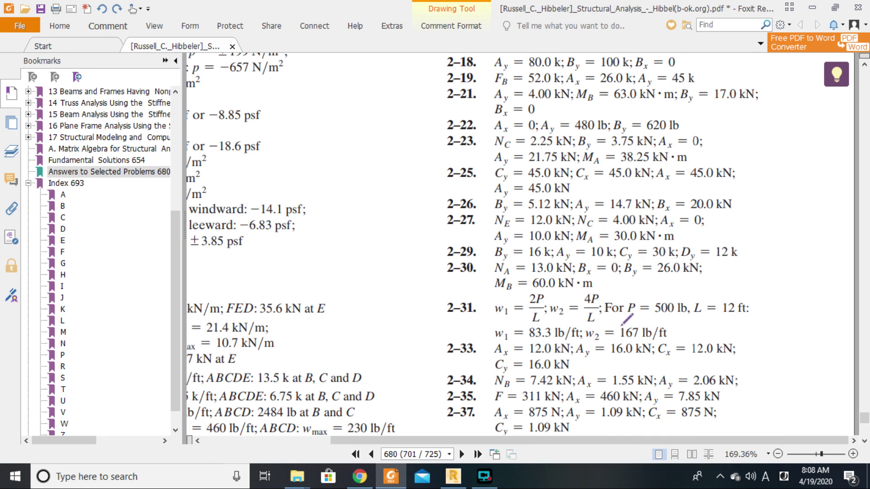
pyautogui.click(453, 476)
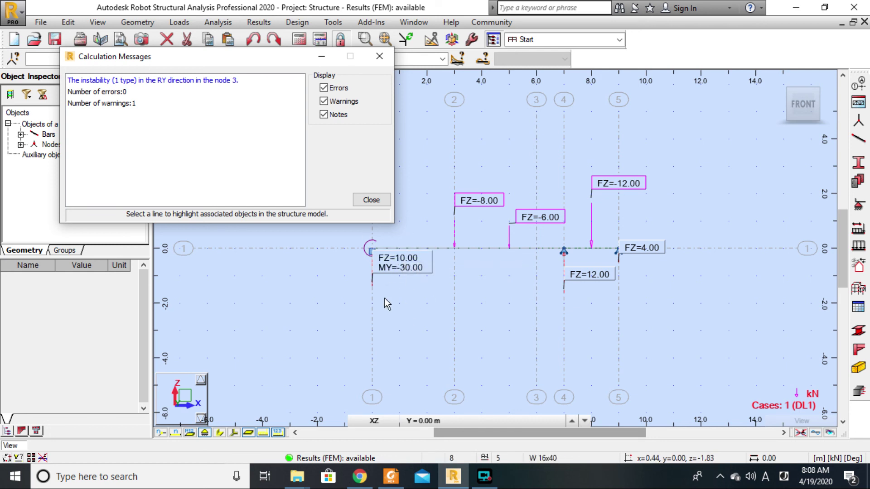
pyautogui.click(372, 201)
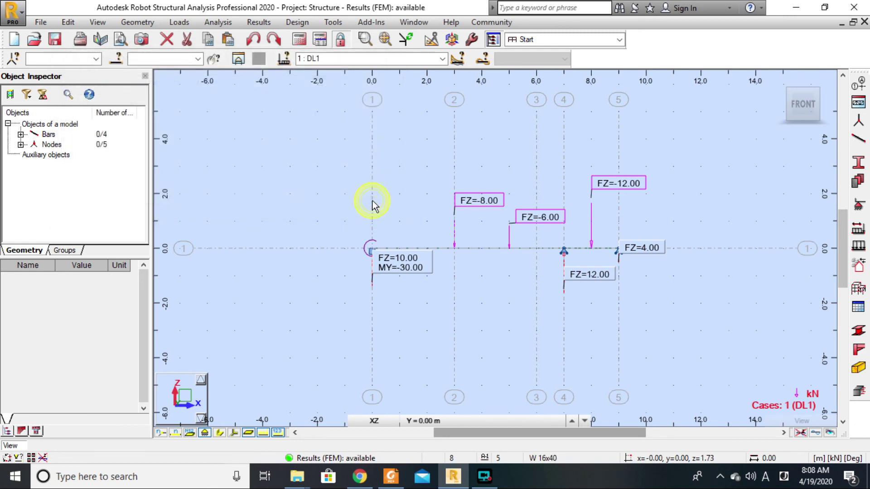